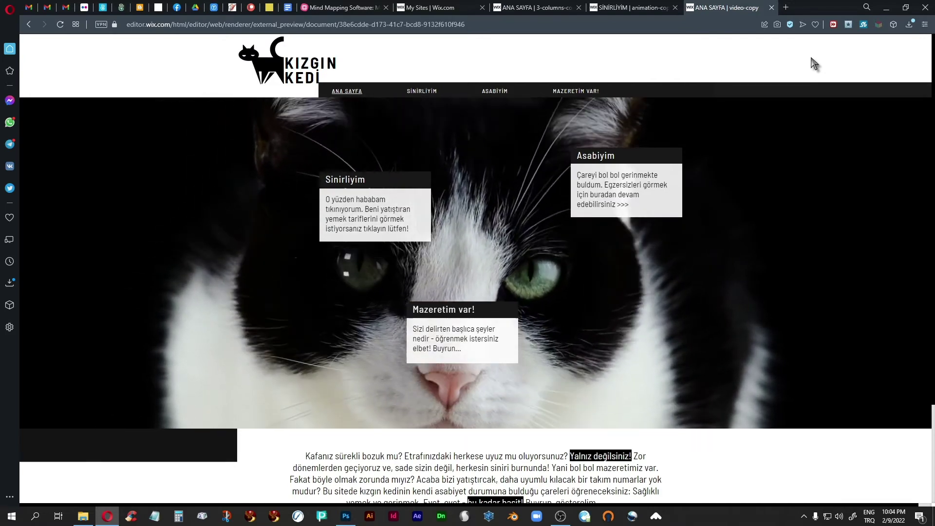
Step: Look through the 00_Angry Cat Site Texts document in Google Docs, then return to the video-copy site preview
left_click(287, 8)
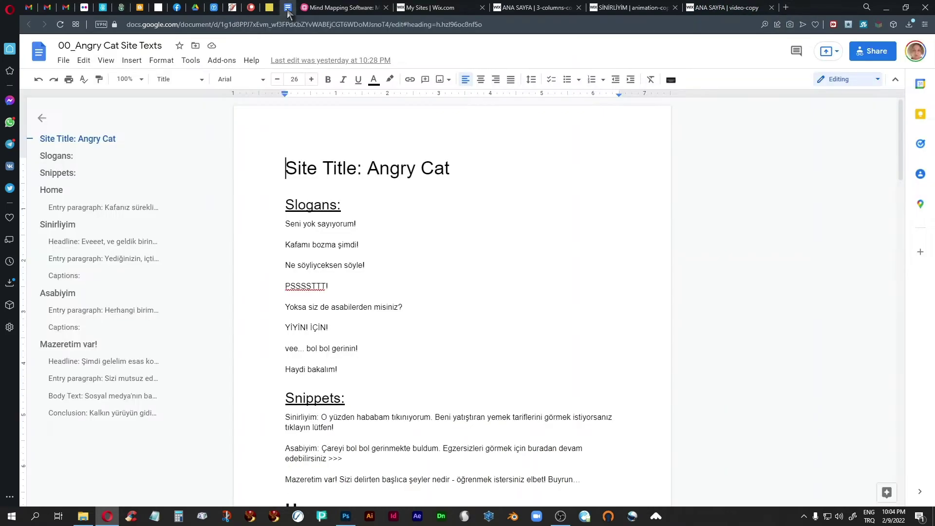
scroll(520, 285, "down", 8)
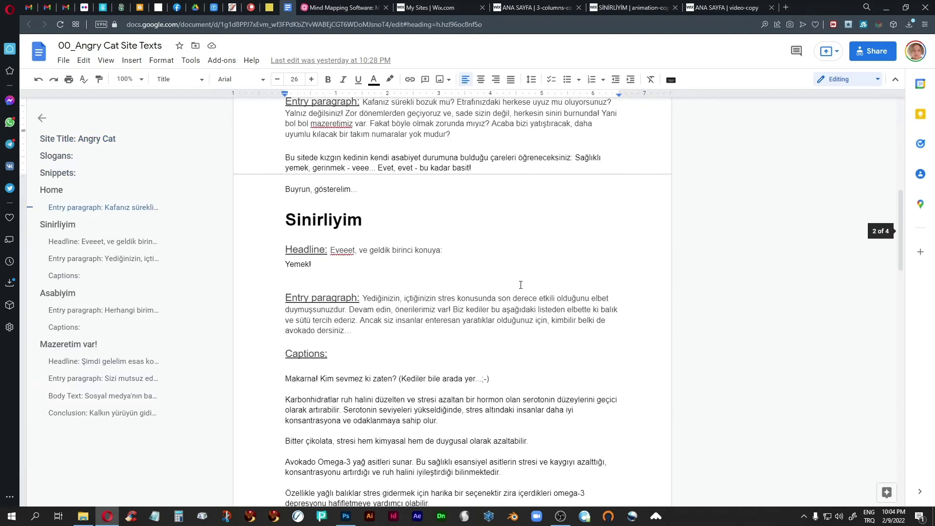
scroll(521, 285, "up", 7)
scroll(521, 284, "up", 2)
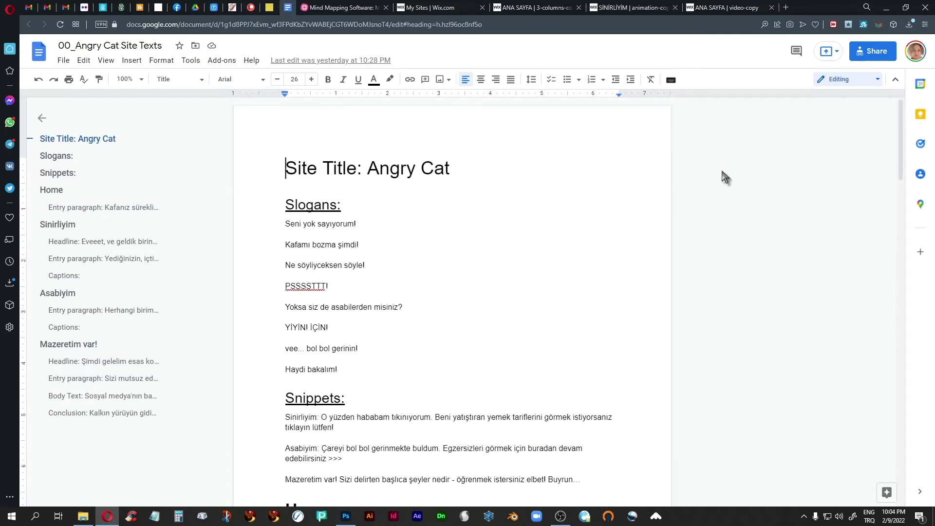
left_click(727, 8)
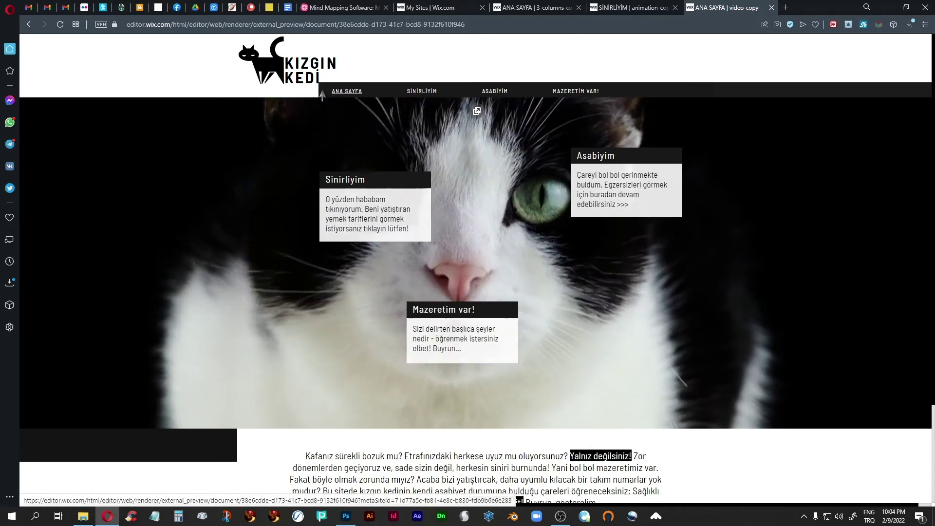
Step: Switch to MindMeister and create a first mind map, checking the site preview for its subject
left_click(325, 8)
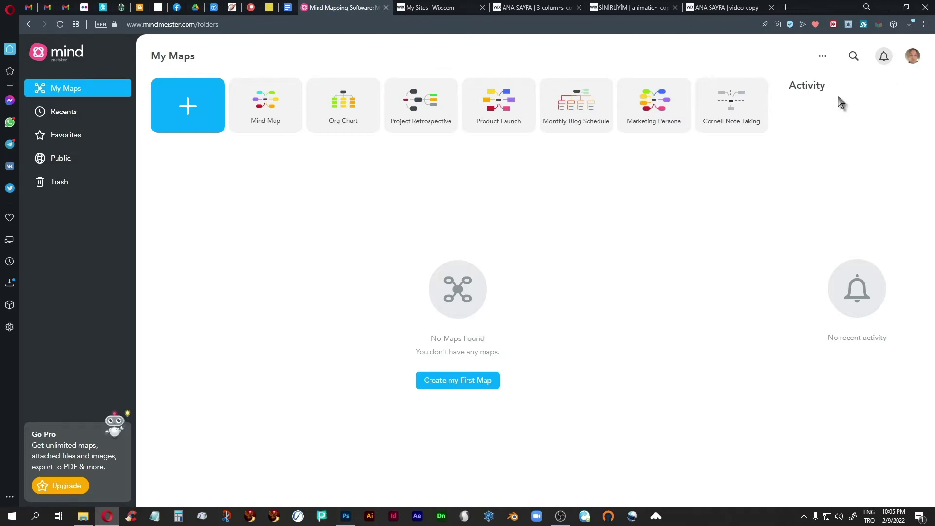
left_click(457, 383)
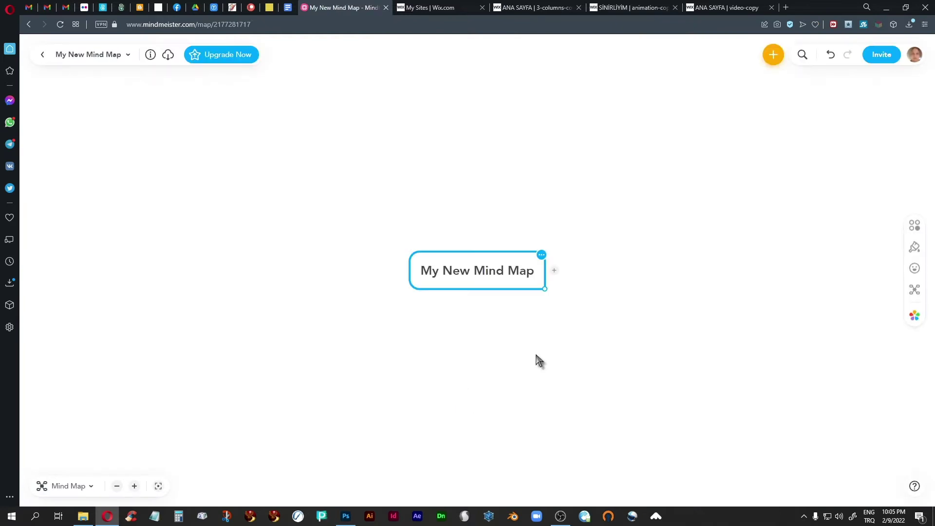
left_click(719, 7)
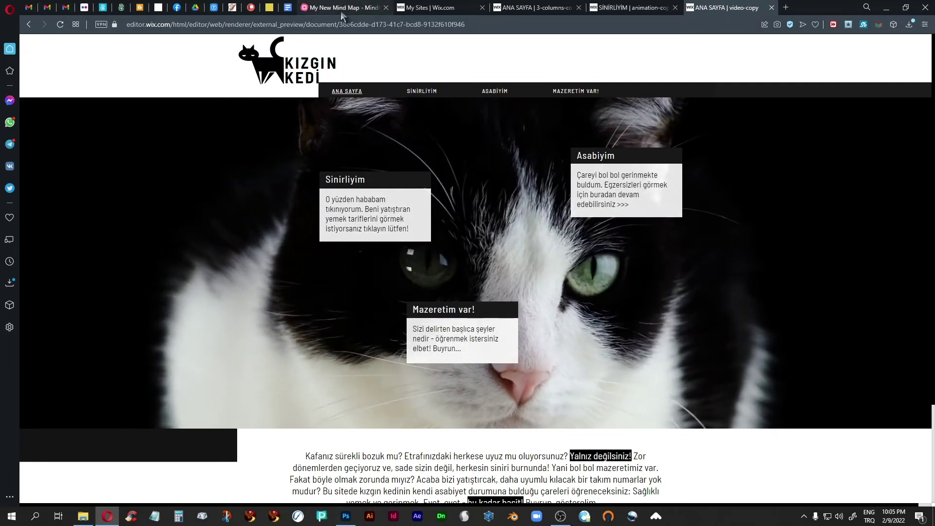
left_click(341, 9)
Step: Rename the map's central topic to "Kızgın Kedi"
left_click(467, 271)
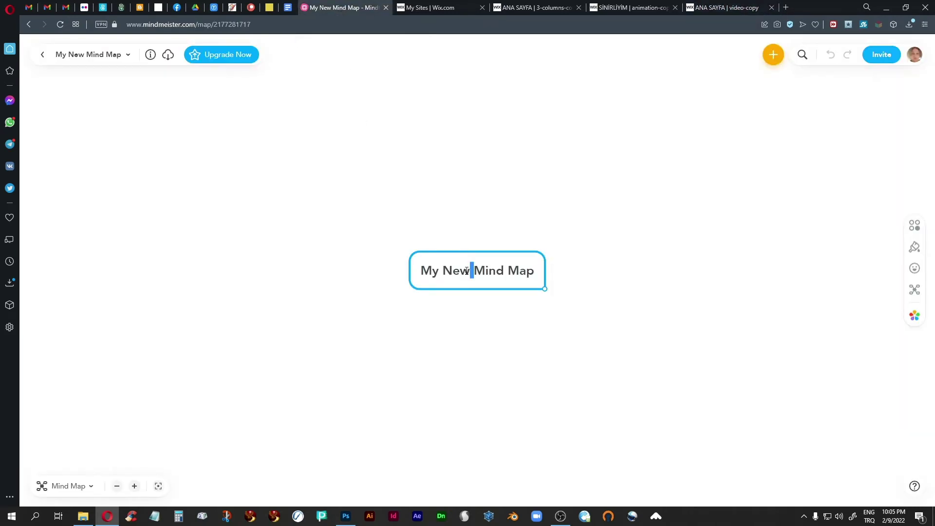
left_click_drag(534, 271, 425, 268)
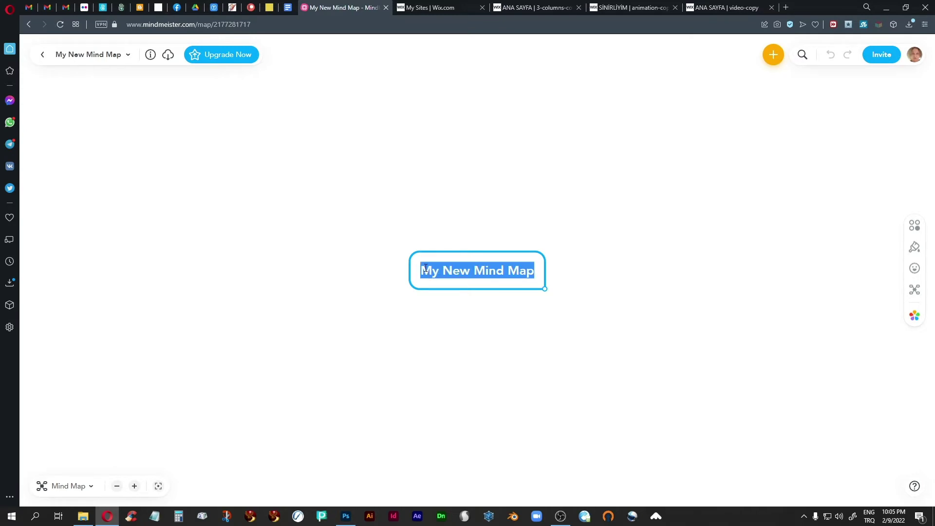
type("Kızg")
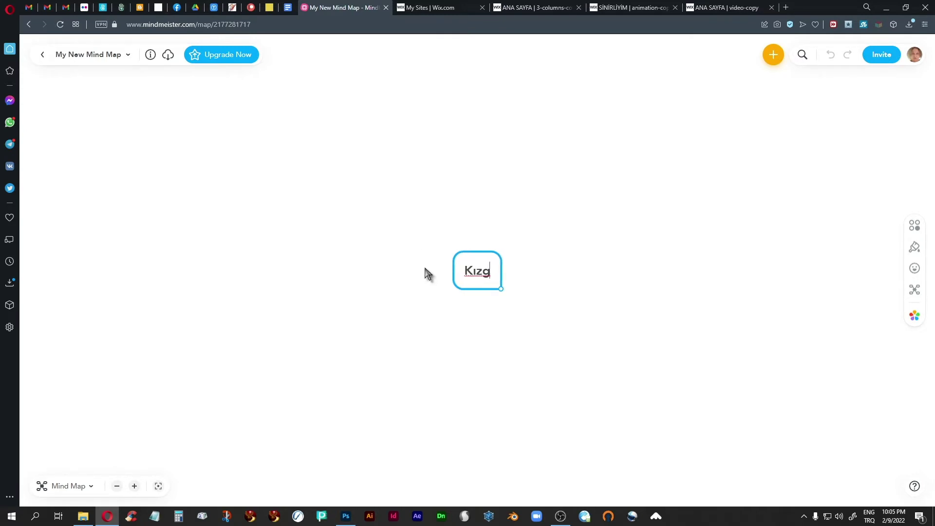
type("ın Kedi")
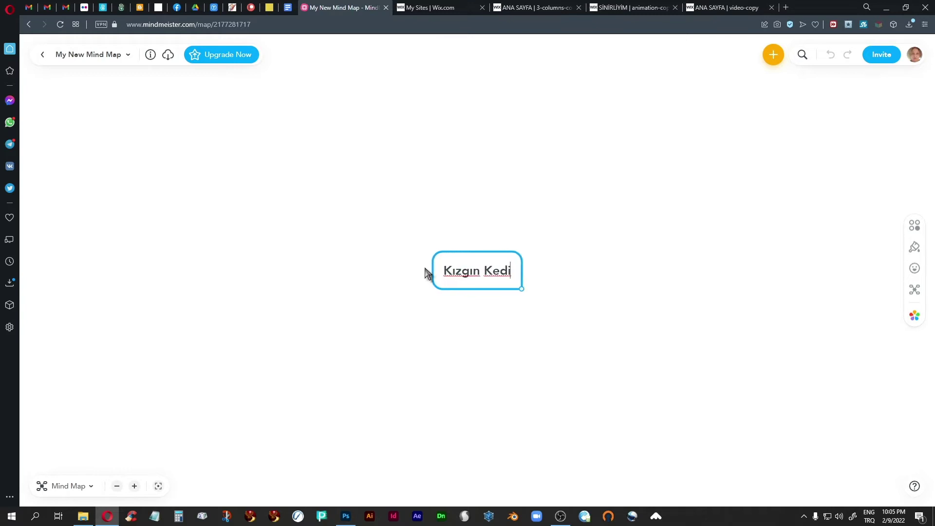
left_click(492, 321)
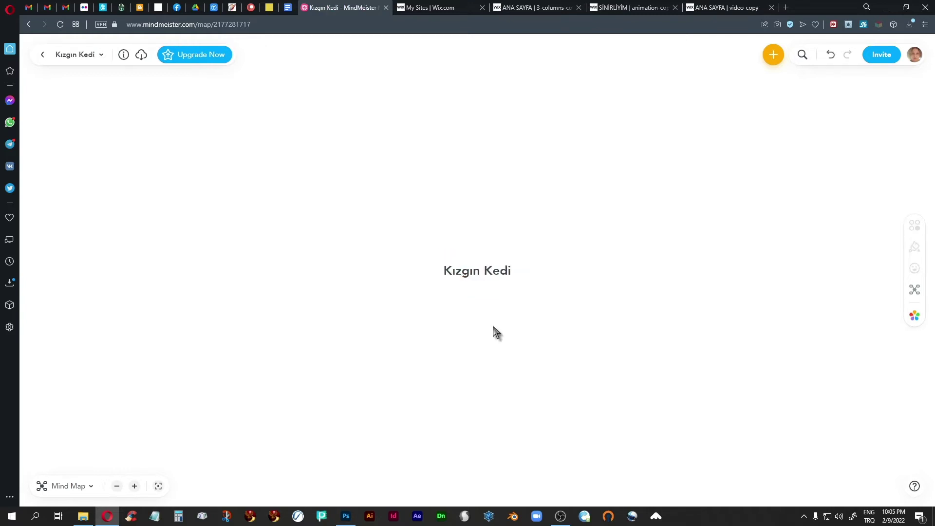
Step: Check the page names in the site preview and add a child topic "Asabiyim" to Kızgın Kedi
left_click(470, 276)
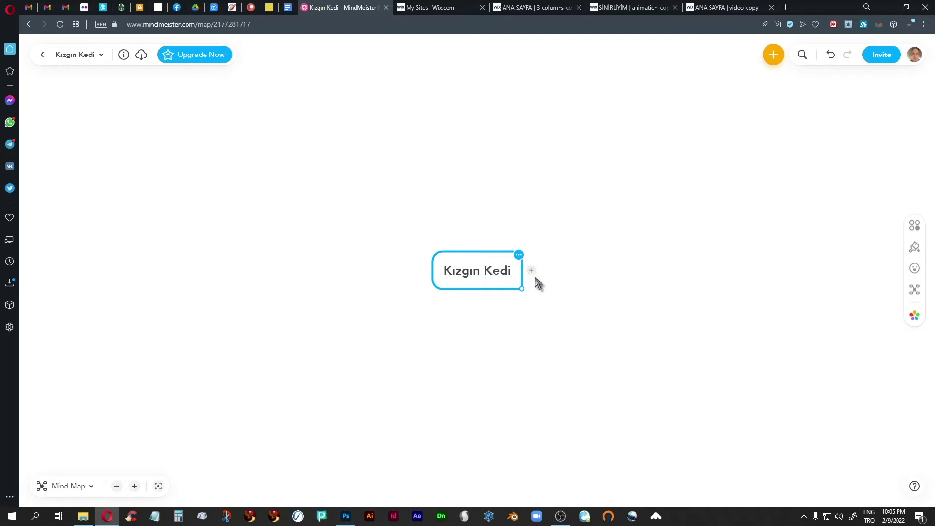
left_click(722, 7)
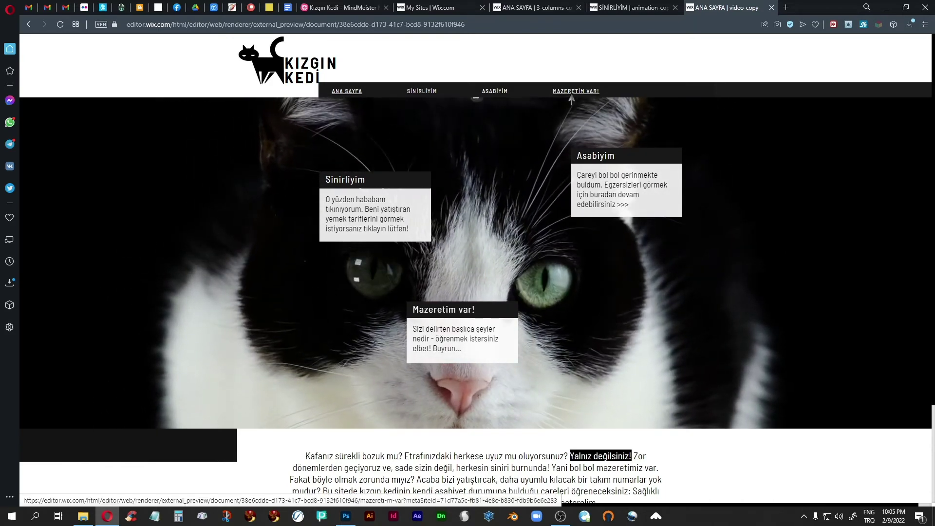
left_click(340, 7)
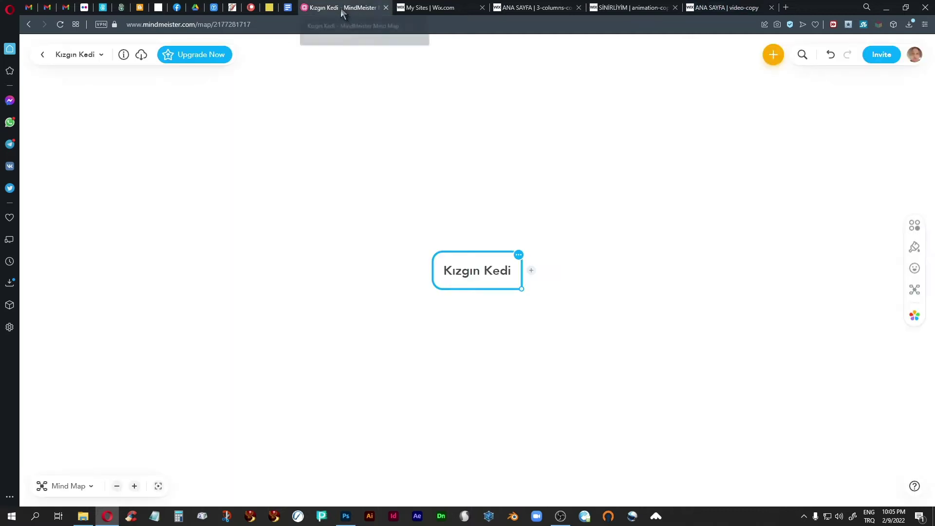
left_click(531, 270)
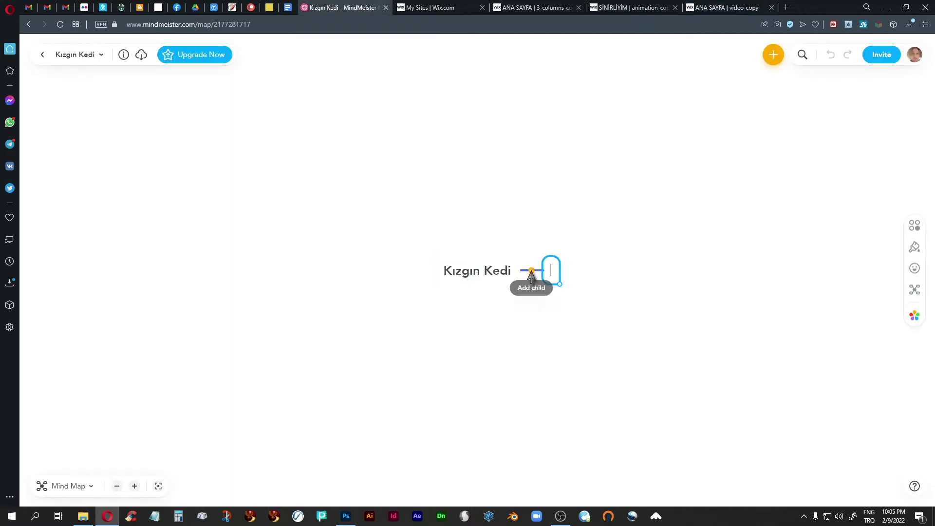
type("Asabiyim")
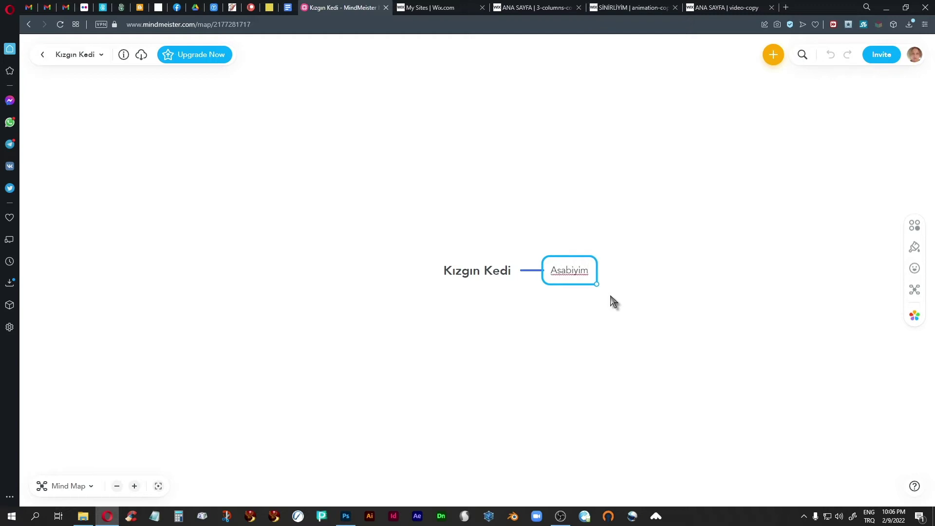
left_click(619, 298)
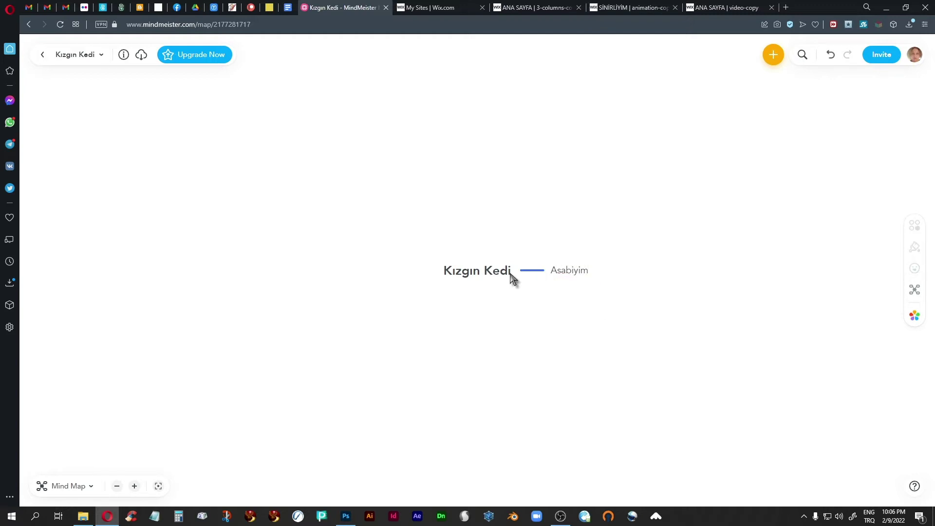
Step: Add a second child topic named "Sinirliyim" to the central Kızgın Kedi topic
left_click(501, 271)
left_click(531, 271)
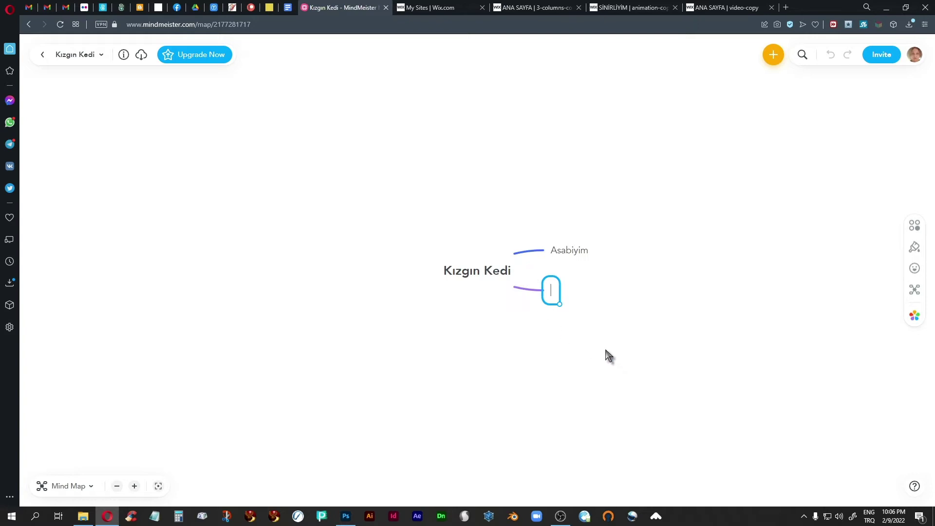
type("Sinirliyim")
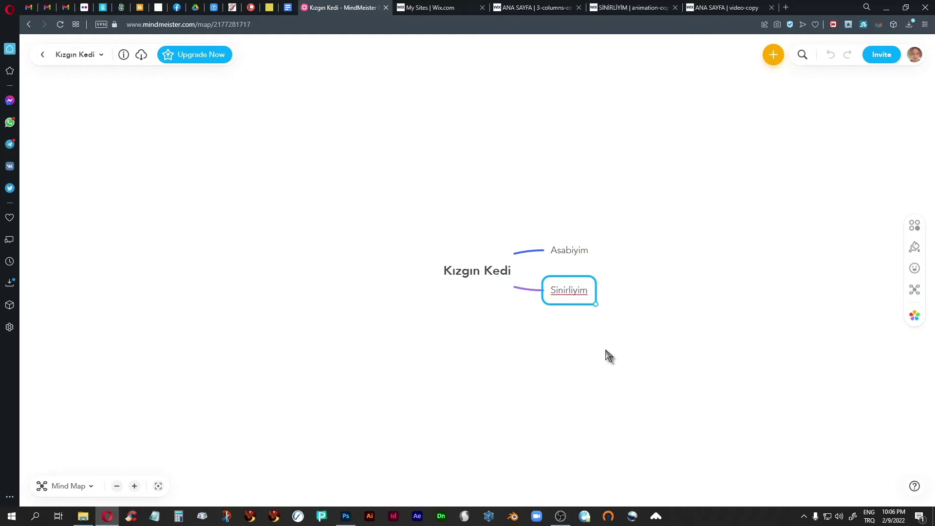
left_click(606, 350)
Step: Add a third child topic named "Mazeretim var!" to the central Kızgın Kedi topic
left_click(484, 273)
left_click(531, 271)
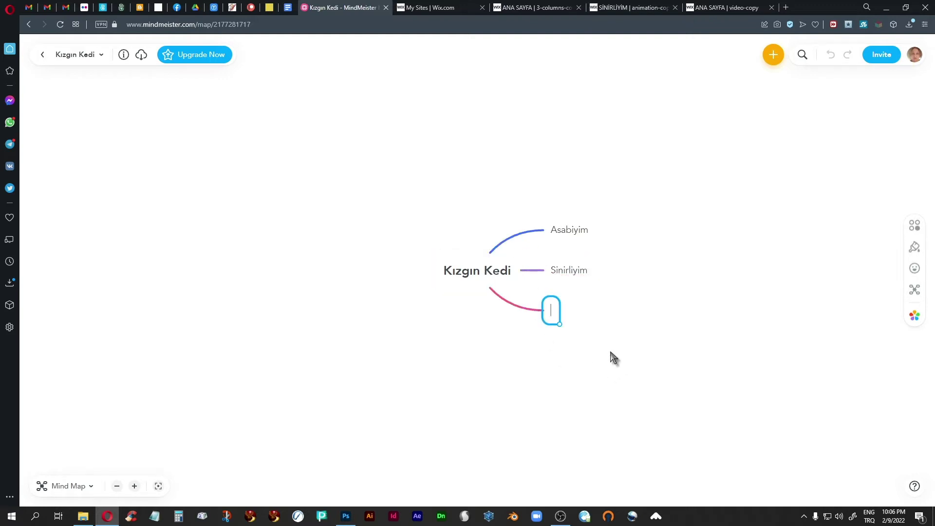
type("Mazere")
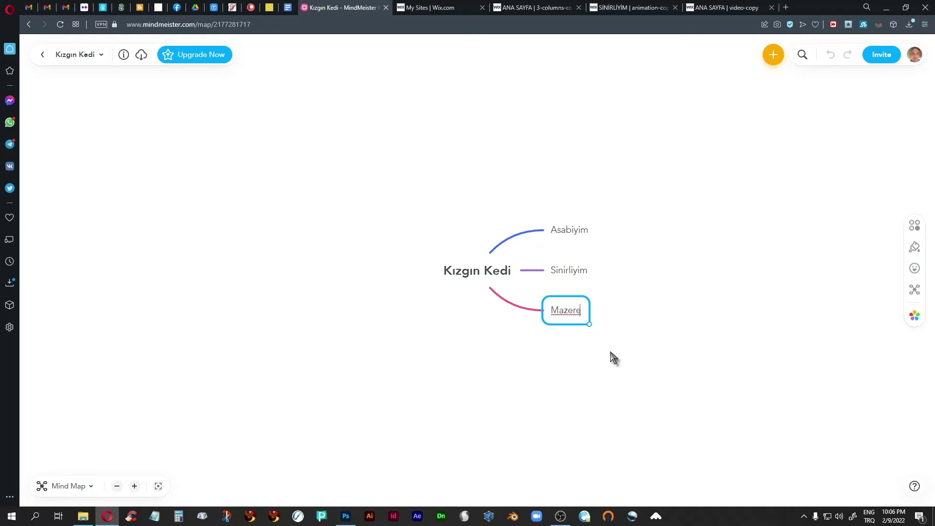
type("tim va")
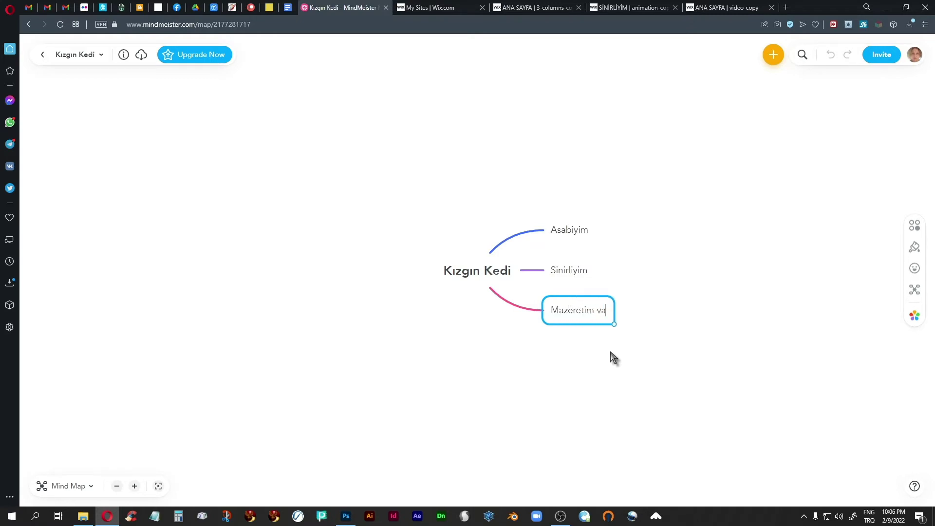
type("r!")
left_click(614, 358)
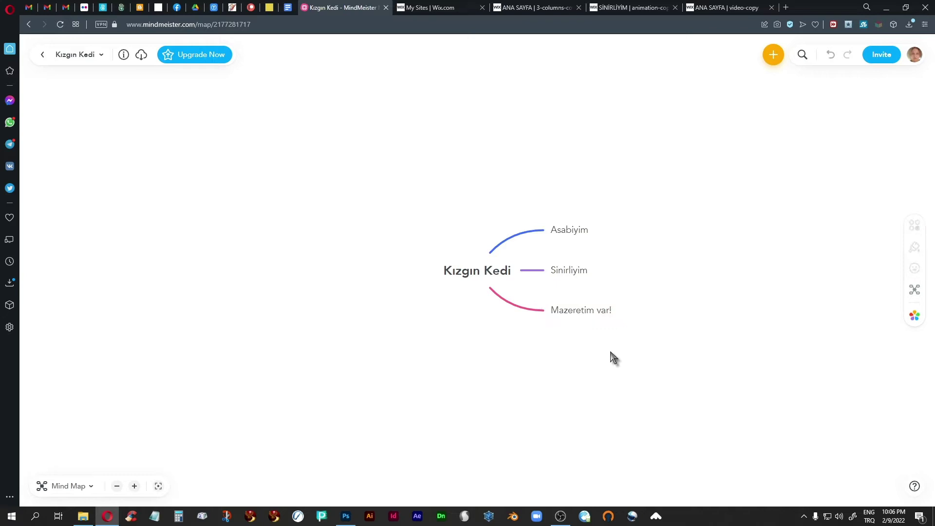
Step: Add a fourth child topic named "Ana Sayfa" to the central Kızgın Kedi topic
left_click(508, 275)
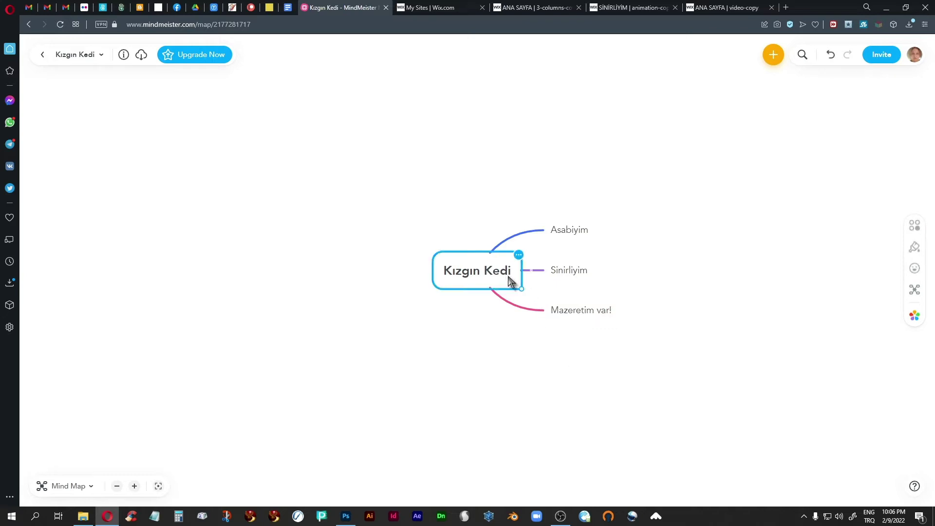
left_click(531, 271)
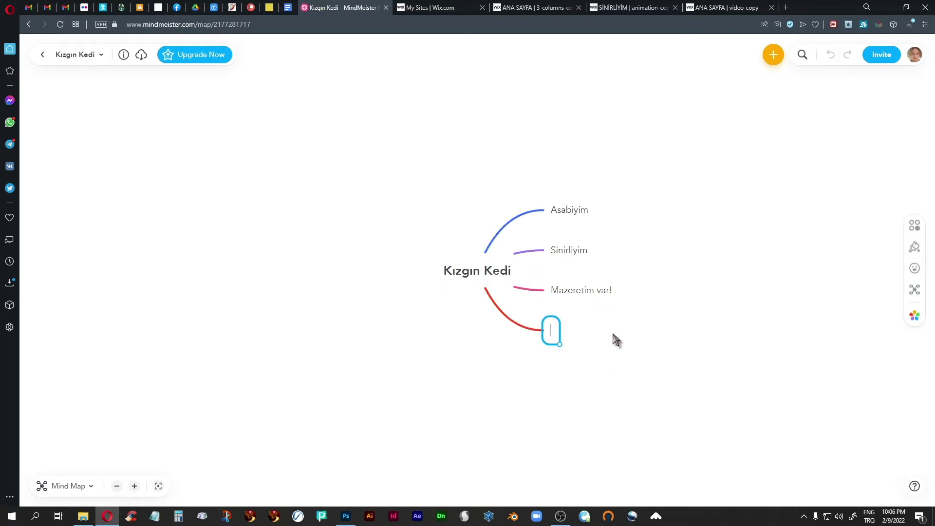
type("Ana Sayfa")
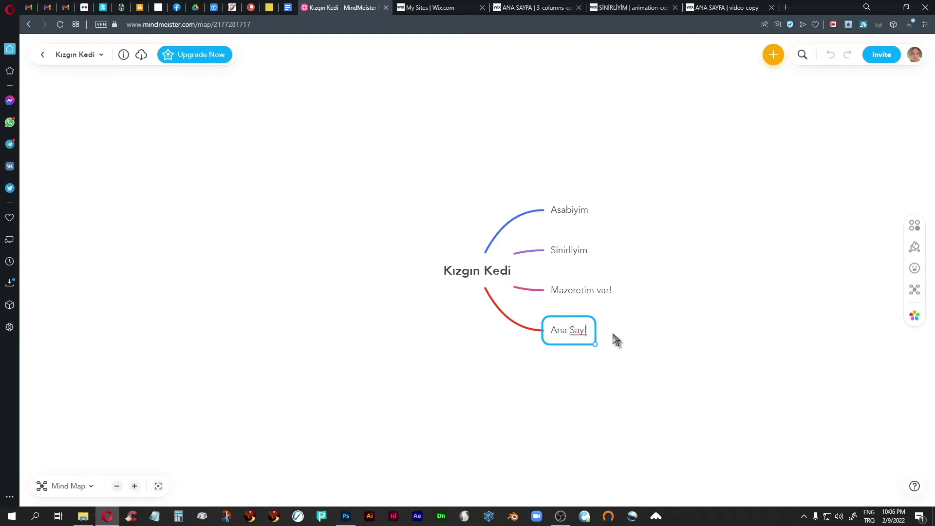
left_click(458, 402)
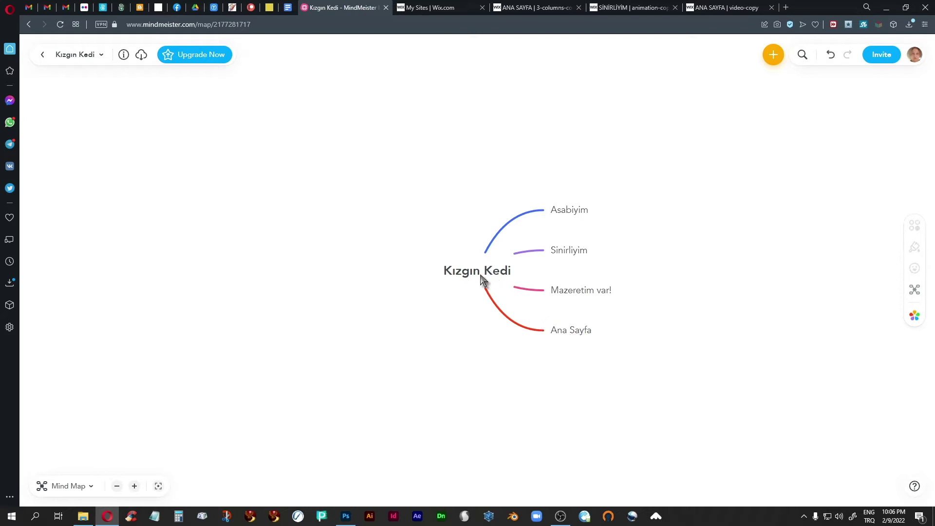
Step: Switch to the Wix site preview and examine the food content on the Sinirliyim page
left_click(454, 279)
left_click_drag(645, 357, 428, 359)
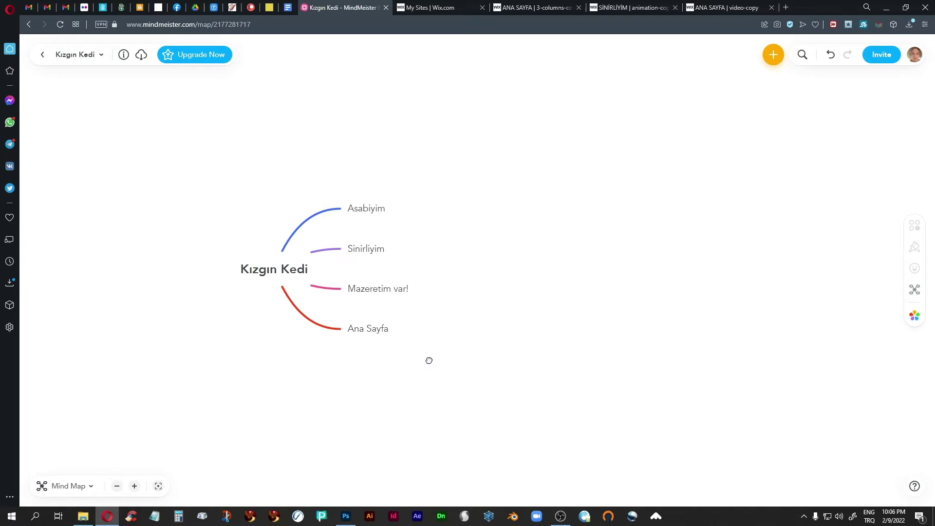
left_click(722, 7)
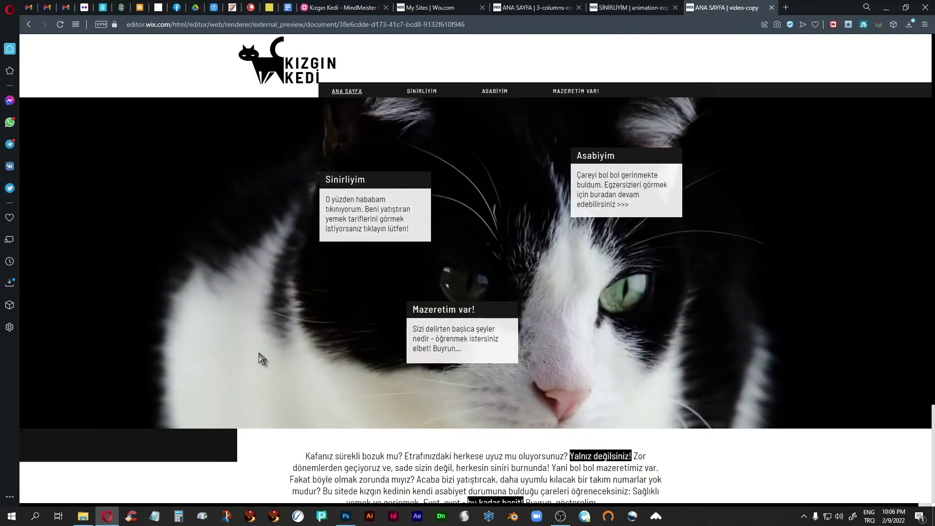
left_click(432, 96)
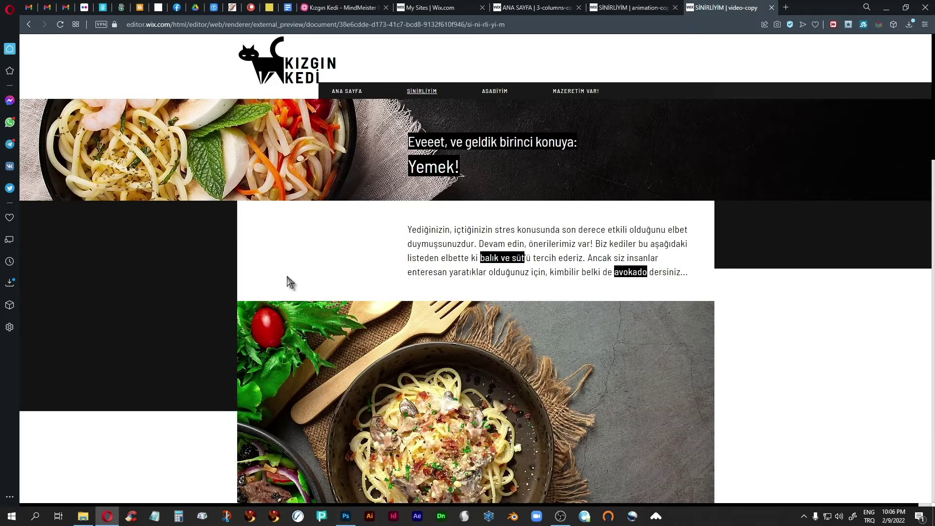
scroll(211, 314, "down", 10)
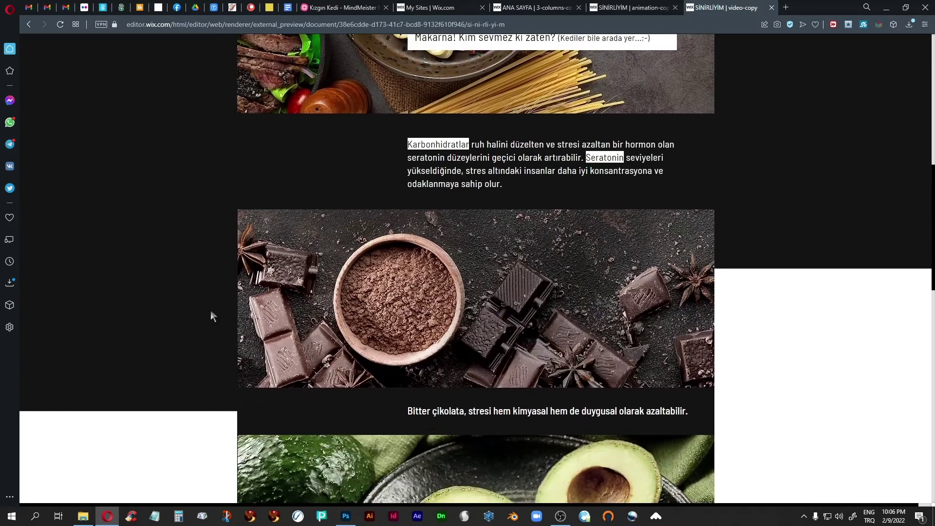
scroll(210, 311, "down", 10)
scroll(210, 311, "up", 4)
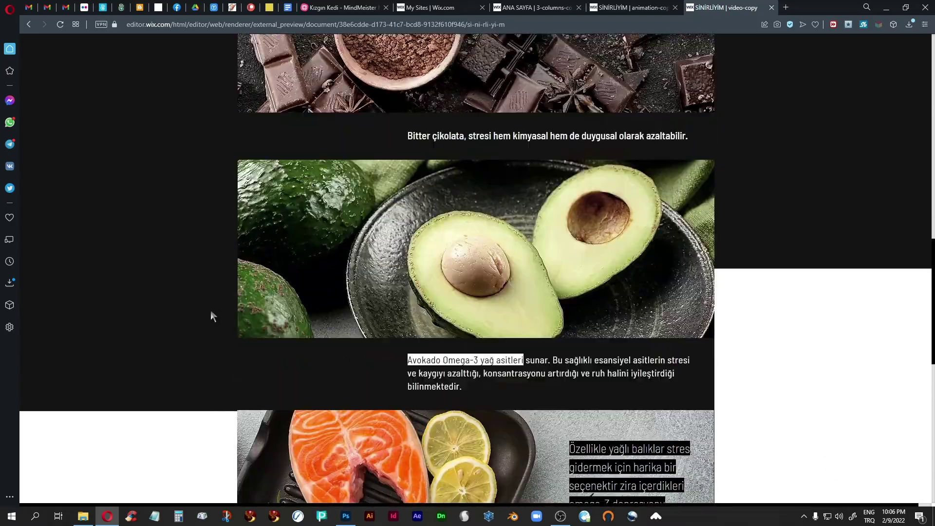
scroll(210, 311, "up", 8)
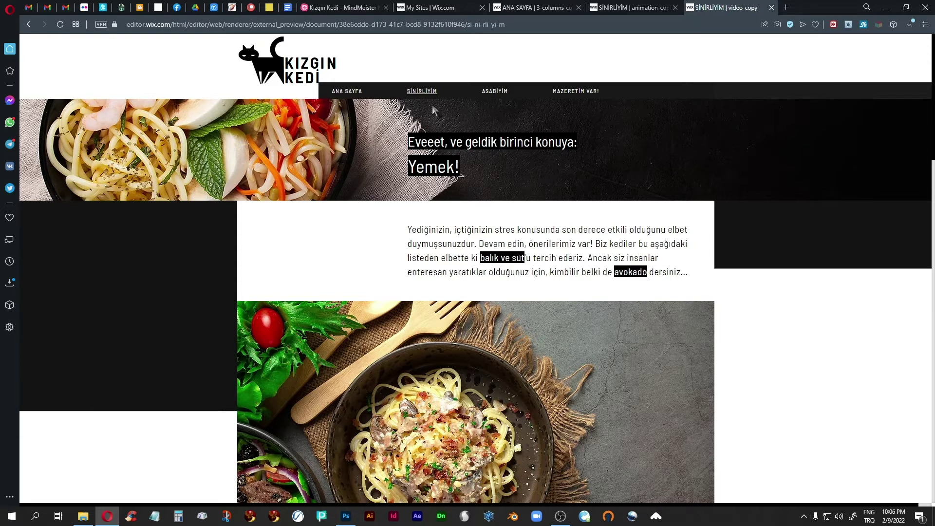
Step: Examine the contents of the Asabiyim and Mazeretim var! pages in the site preview, ending on the Ana Sayfa page
left_click(493, 92)
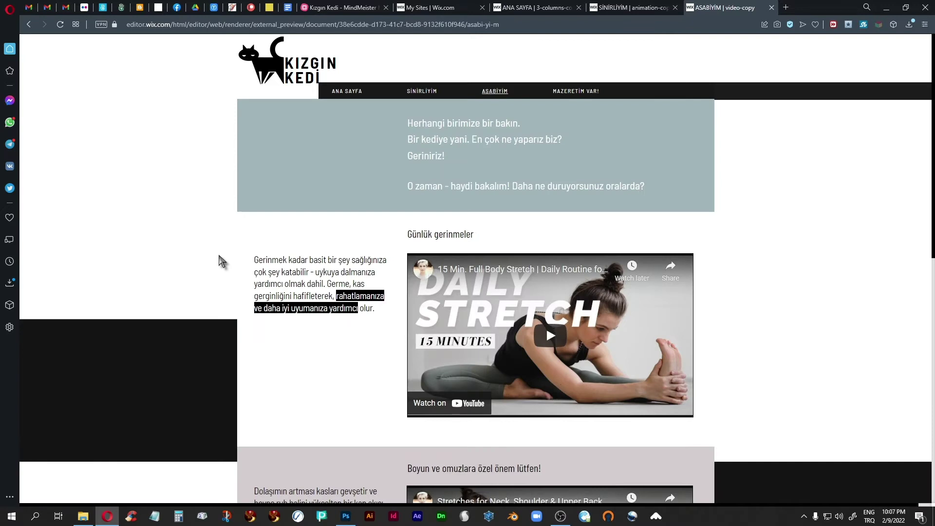
scroll(219, 261, "down", 10)
scroll(217, 250, "up", 10)
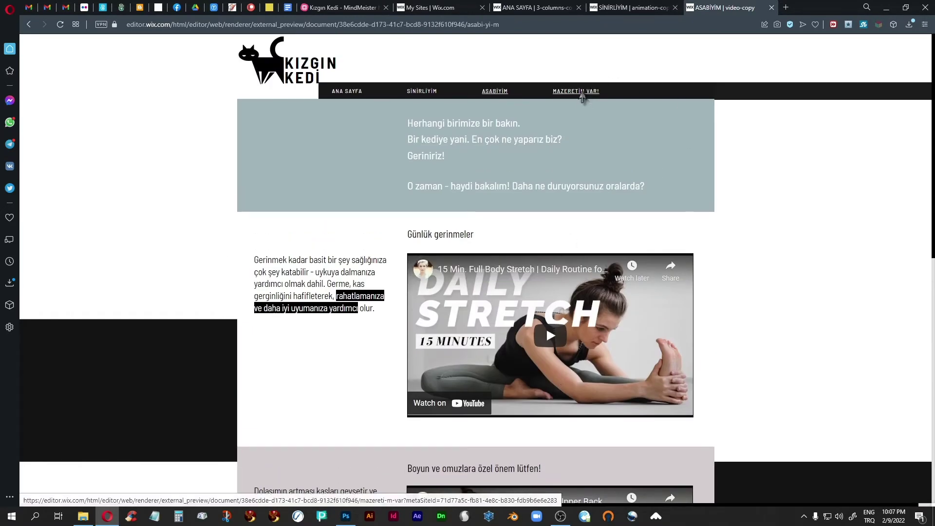
left_click(578, 92)
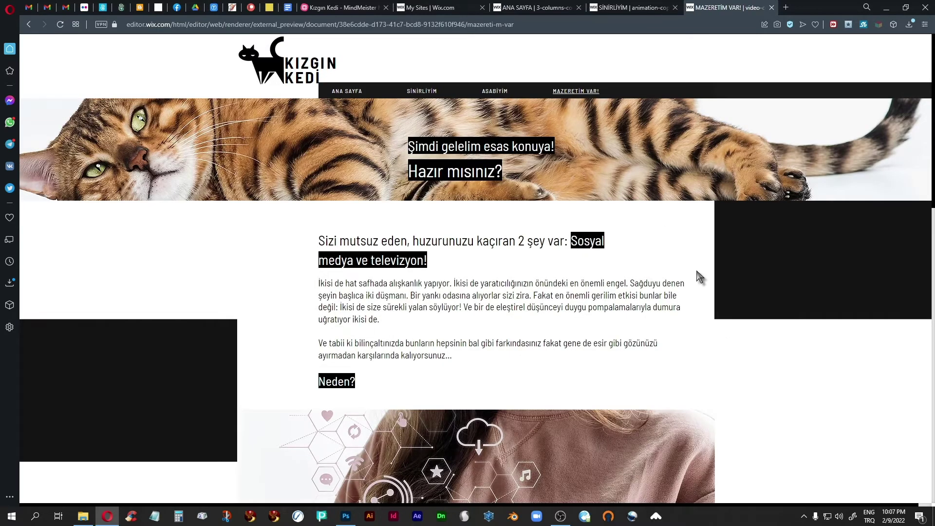
scroll(697, 270, "down", 10)
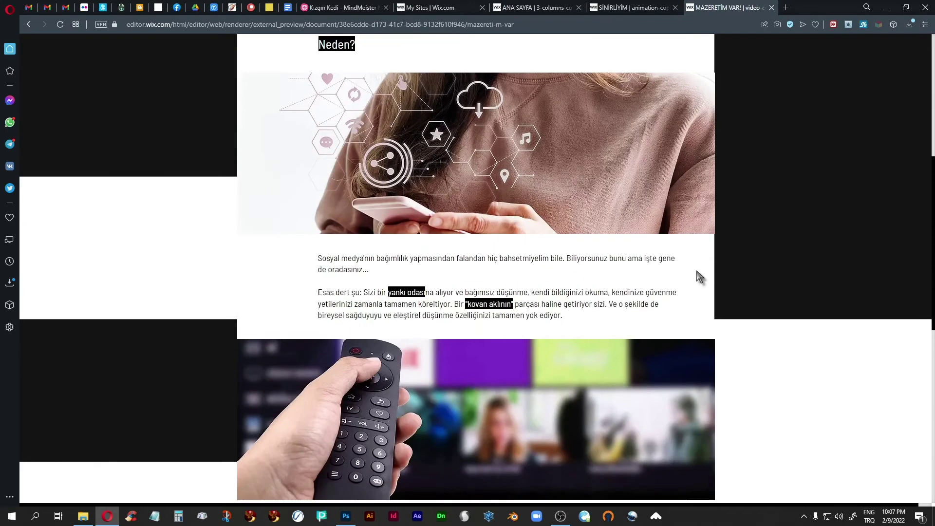
scroll(697, 273, "down", 3)
scroll(697, 273, "up", 10)
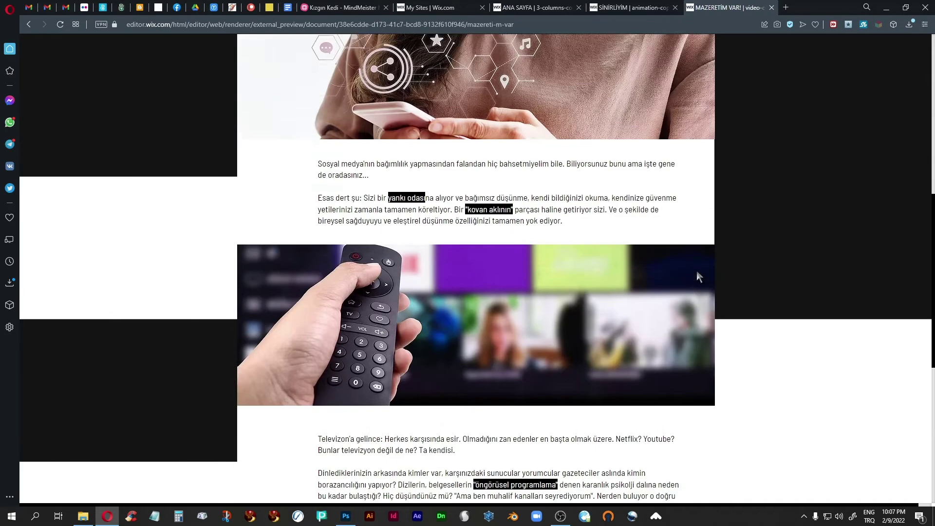
scroll(697, 276, "up", 3)
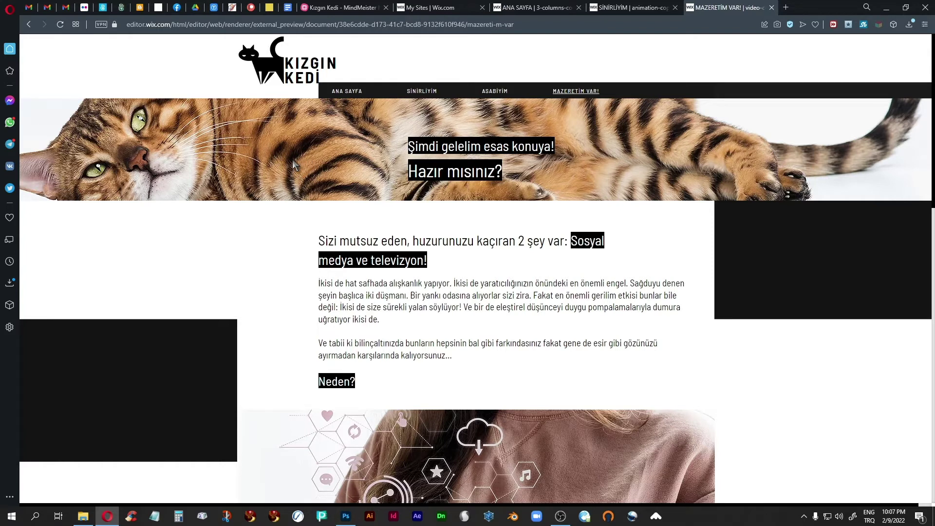
left_click(422, 91)
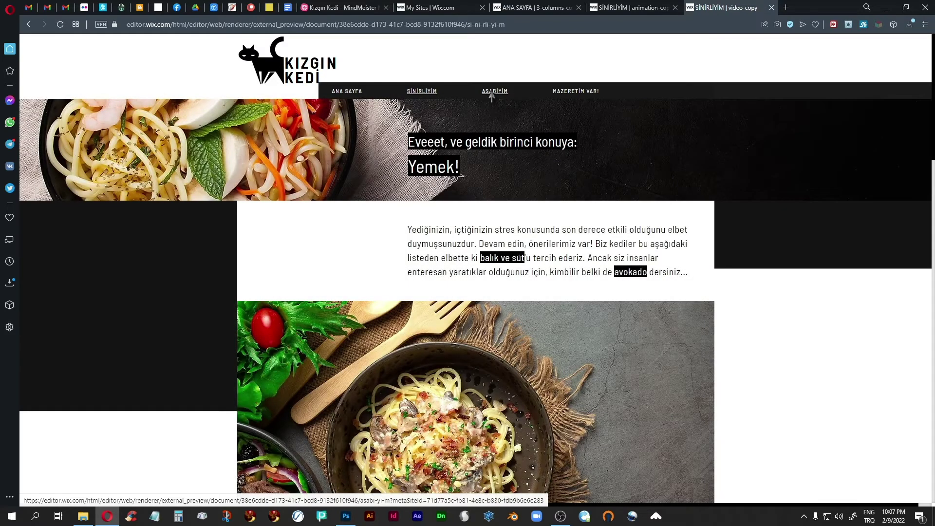
left_click(493, 92)
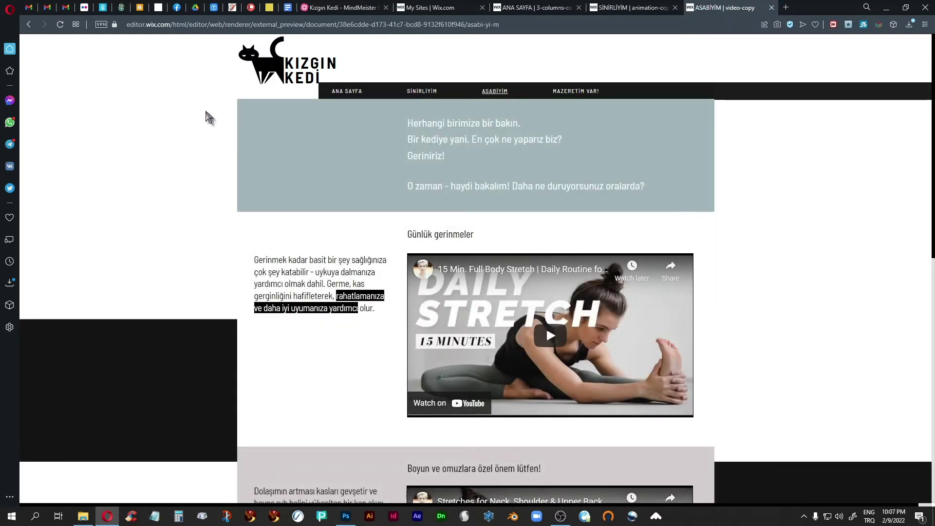
left_click(348, 91)
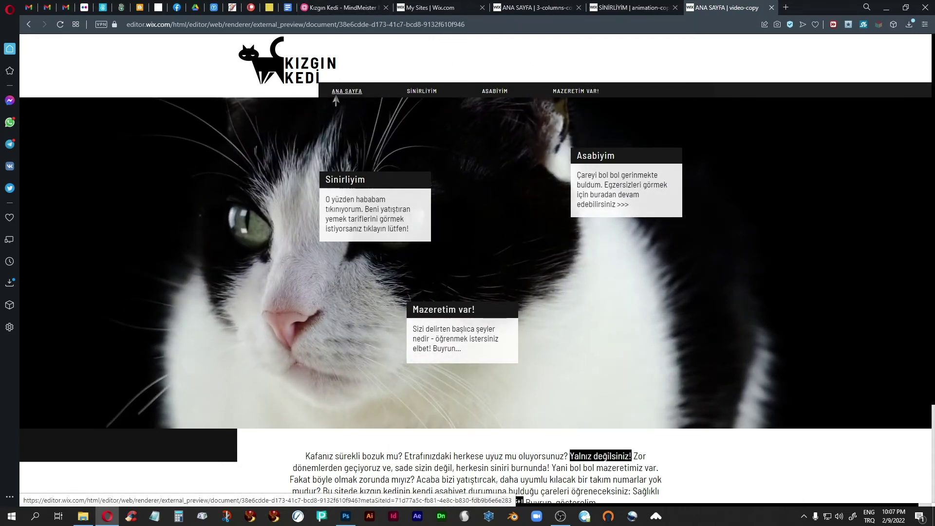
Step: Switch to the MindMeister map and extend the Mazeretim var! topic's text with "(Sosyal medya, TV)"
left_click(354, 8)
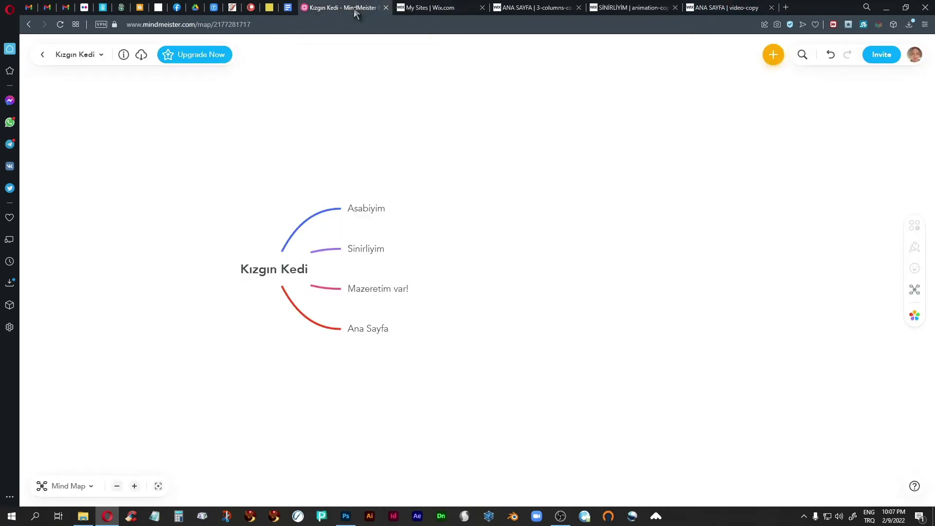
left_click(381, 293)
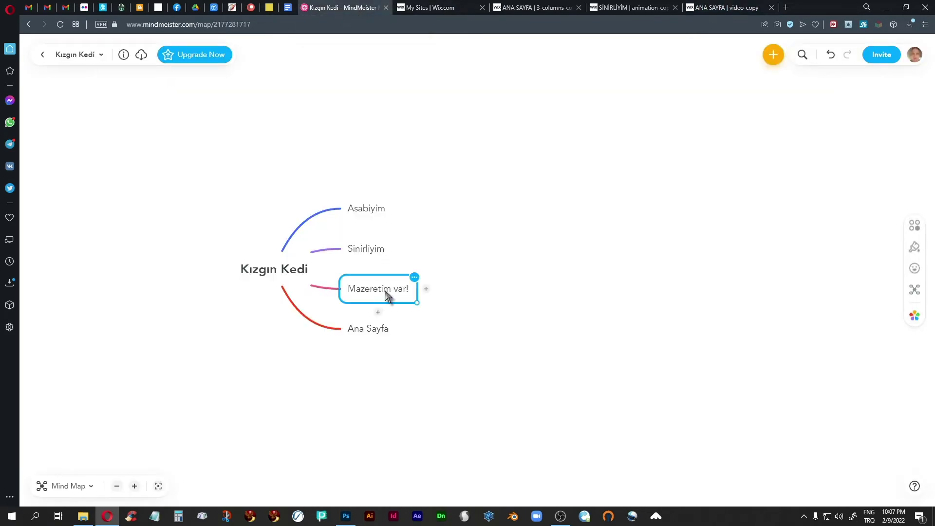
double_click(395, 289)
left_click(409, 289)
type("(Sosyal")
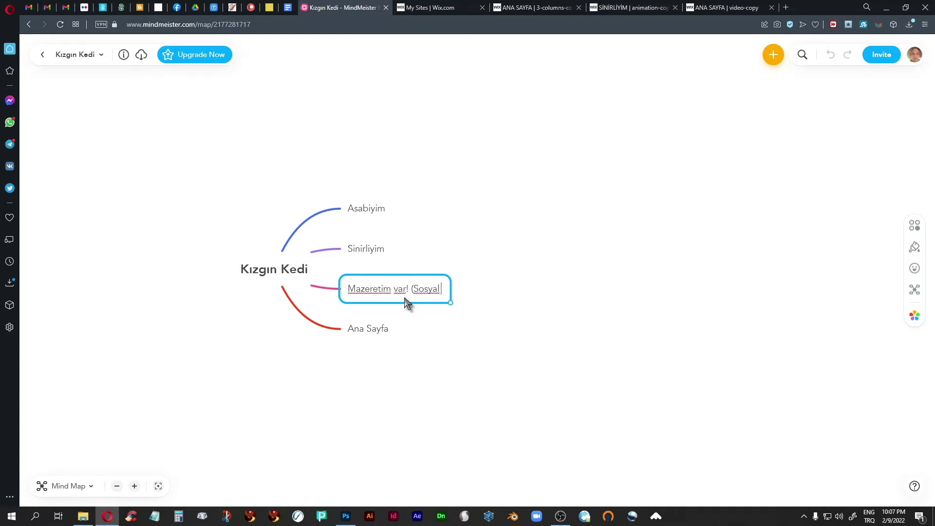
type(" medya")
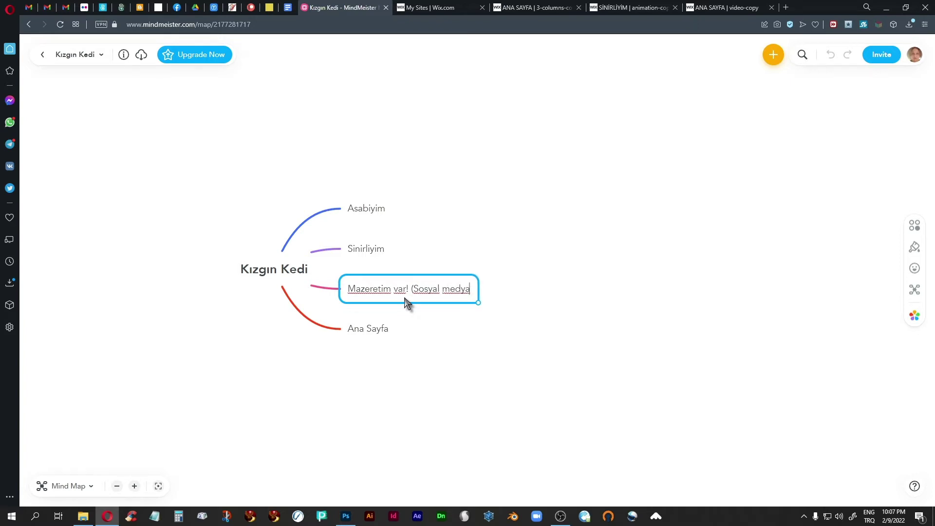
type(", TV)")
Step: Append "(food)" to the text of the Sinirliyim topic
left_click(380, 250)
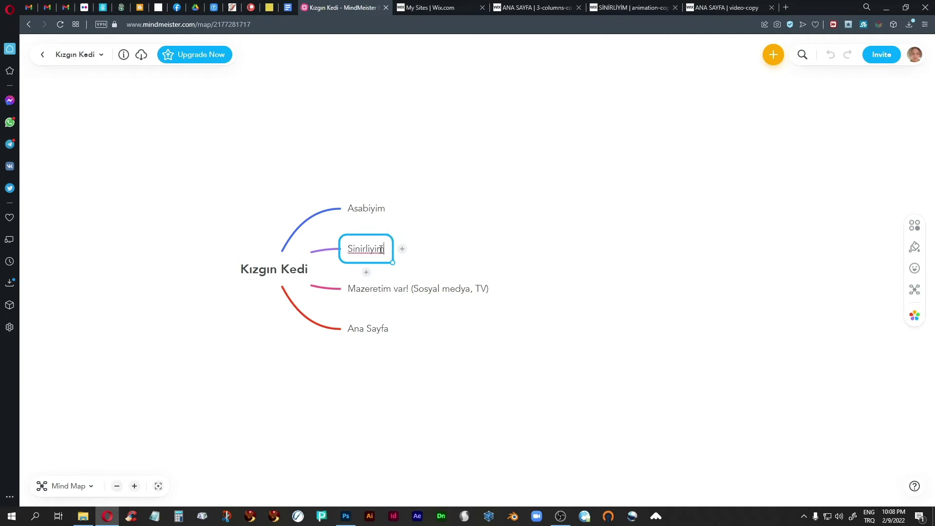
left_click(381, 250)
type("(food)")
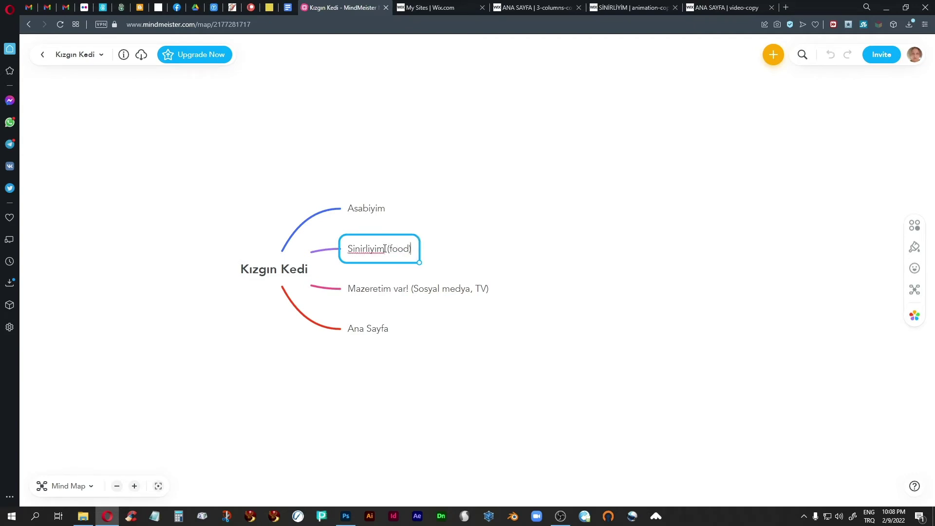
Step: Append "(stretching)" to the text of the Asabiyim topic and deselect it
left_click(382, 212)
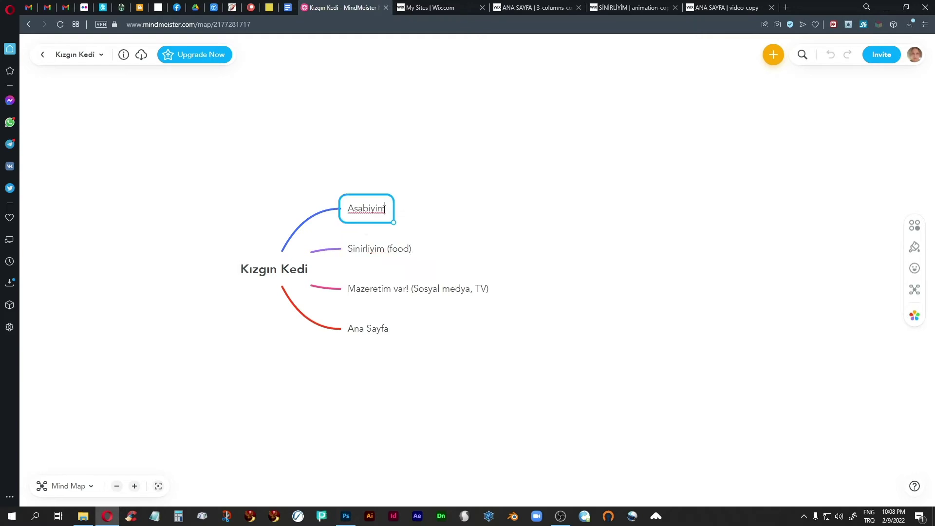
left_click(384, 210)
type("(stretching")
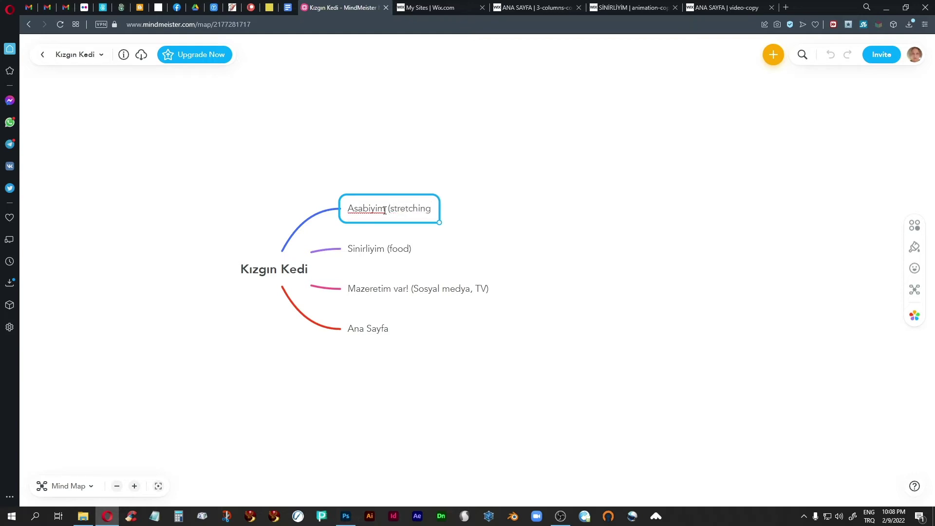
type(")")
key("Return")
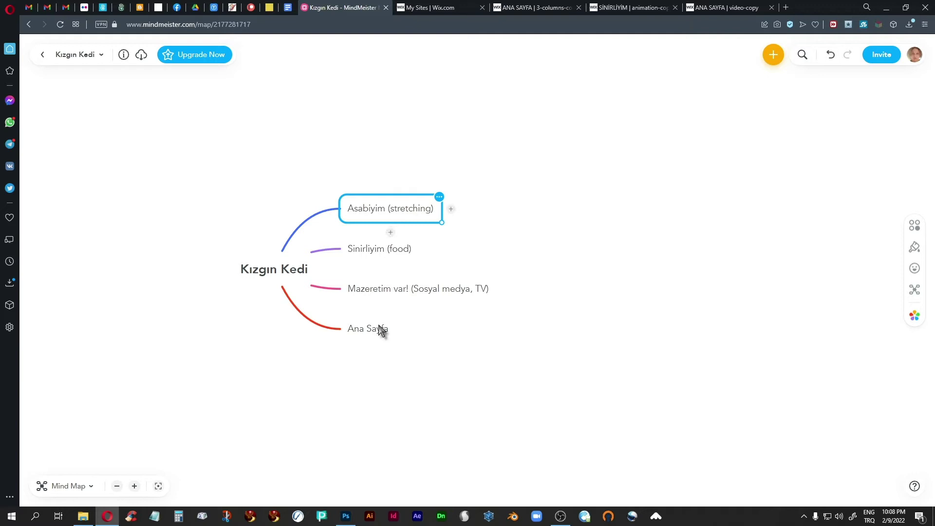
left_click(462, 365)
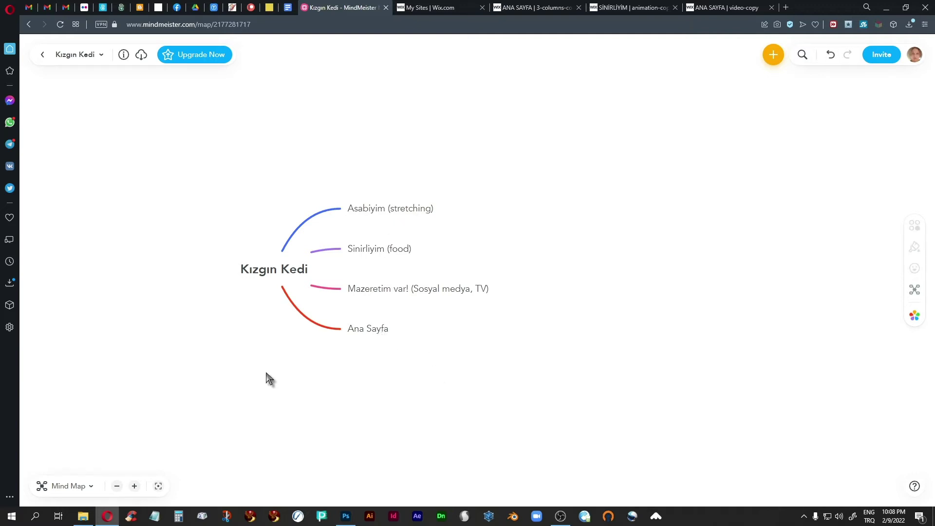
Step: Check the site preview's home page and add a child topic "sosyal medya" to the Mazeretim var! topic in the map
left_click(741, 7)
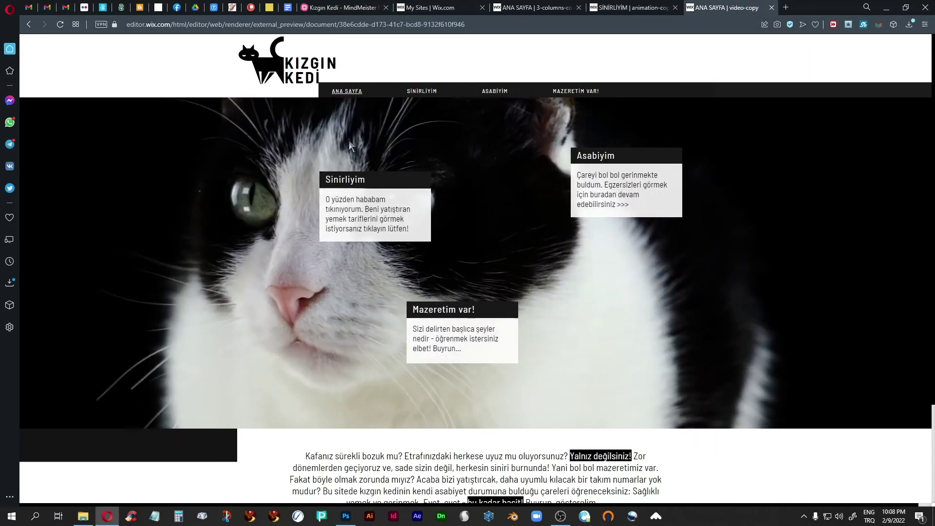
left_click(355, 6)
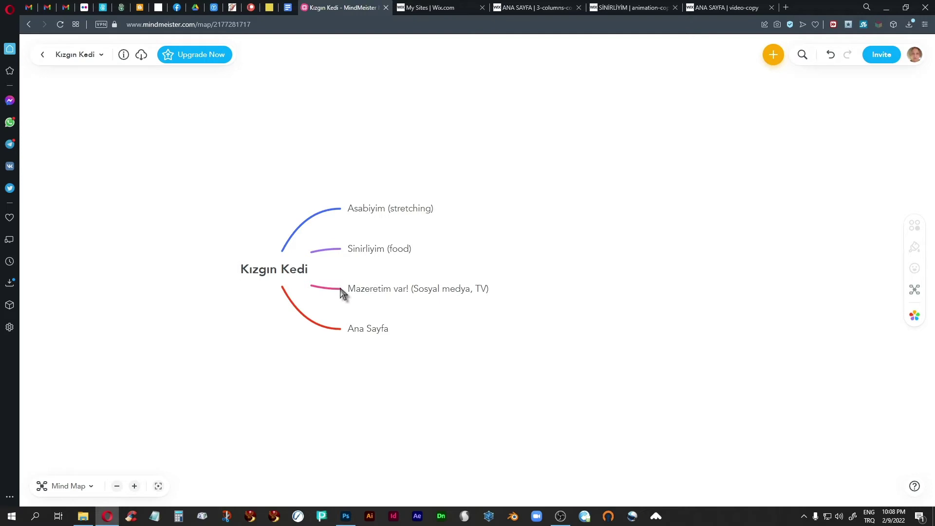
left_click(363, 292)
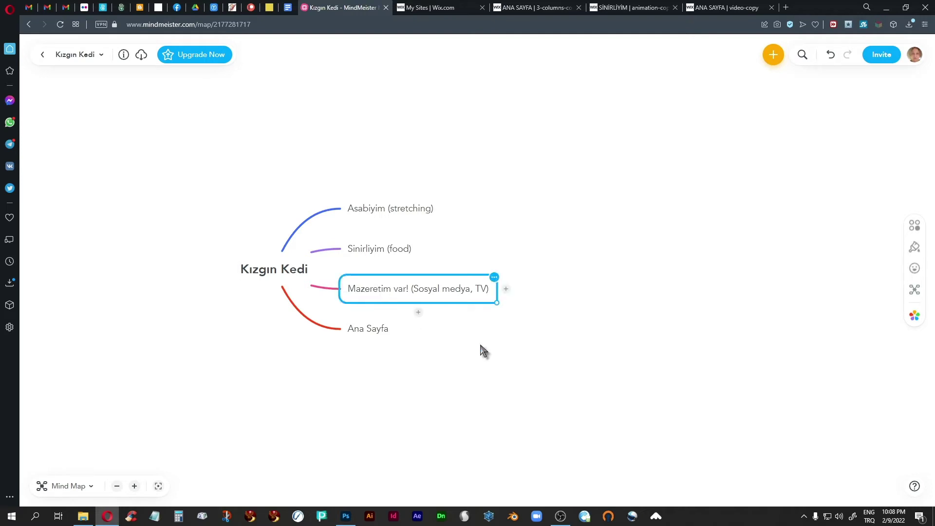
left_click(506, 289)
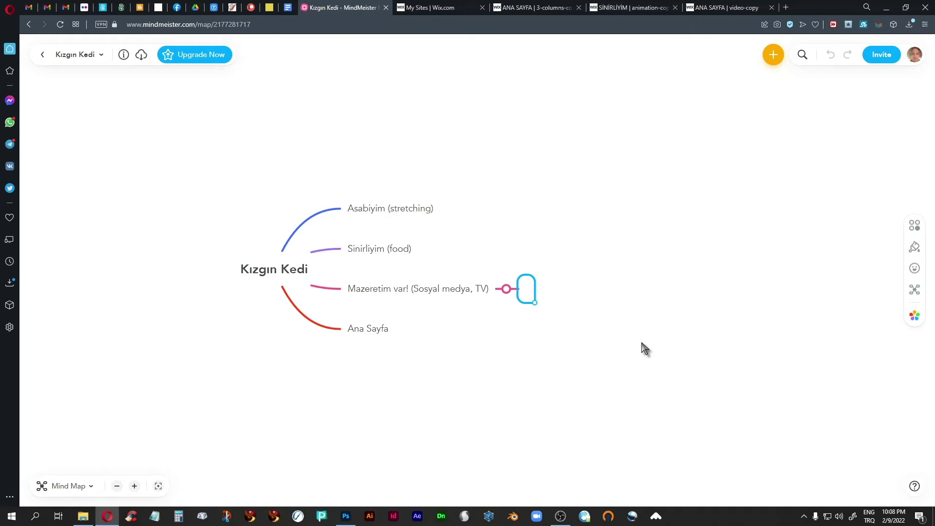
type("sosyal med")
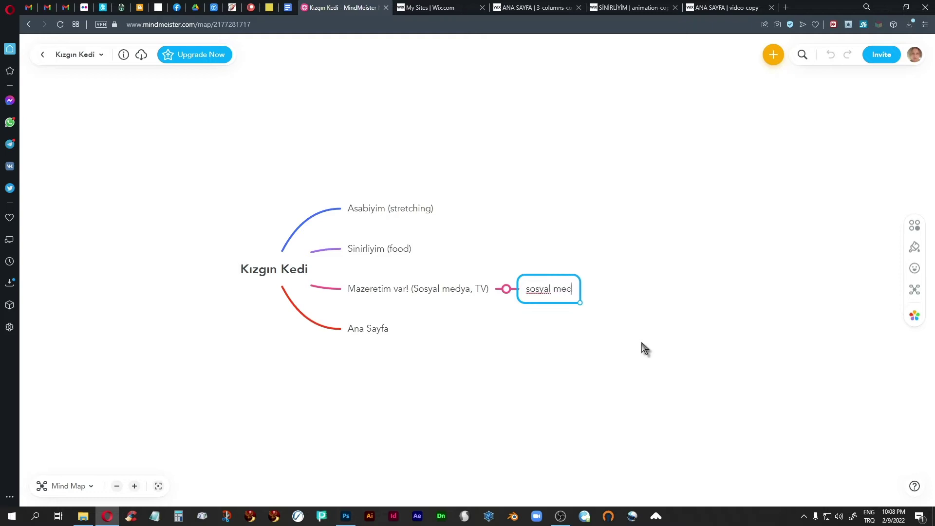
type("ya")
key("Return")
Step: Add a sibling topic named "TV" below the sosyal medya topic
left_click(554, 312)
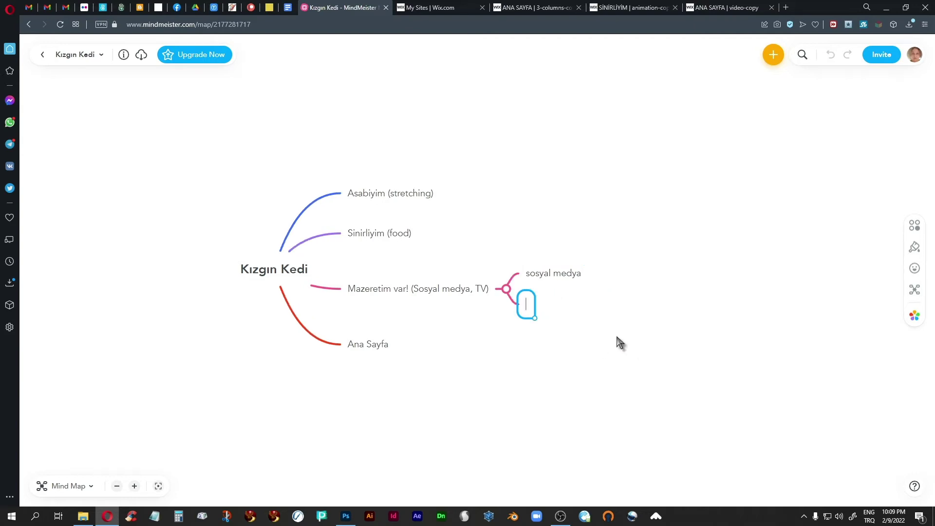
type("TV")
left_click(599, 375)
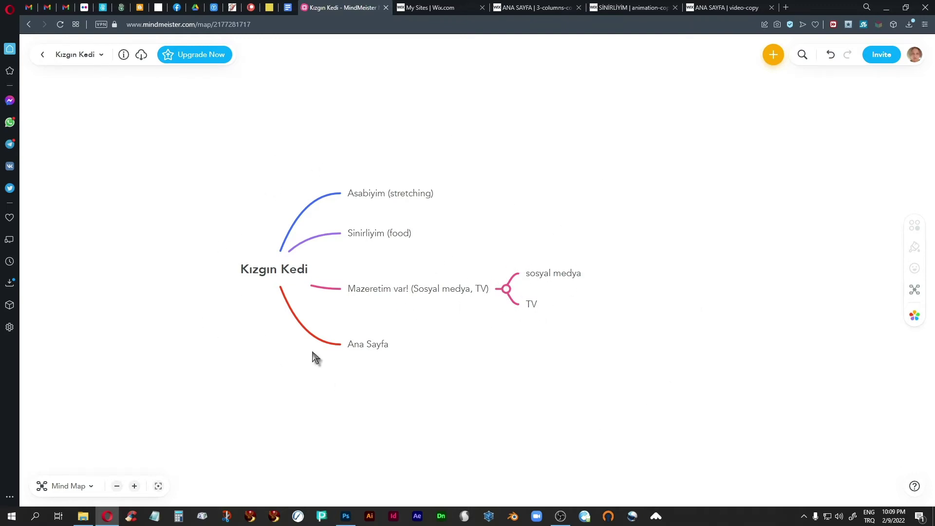
left_click_drag(467, 371, 519, 359)
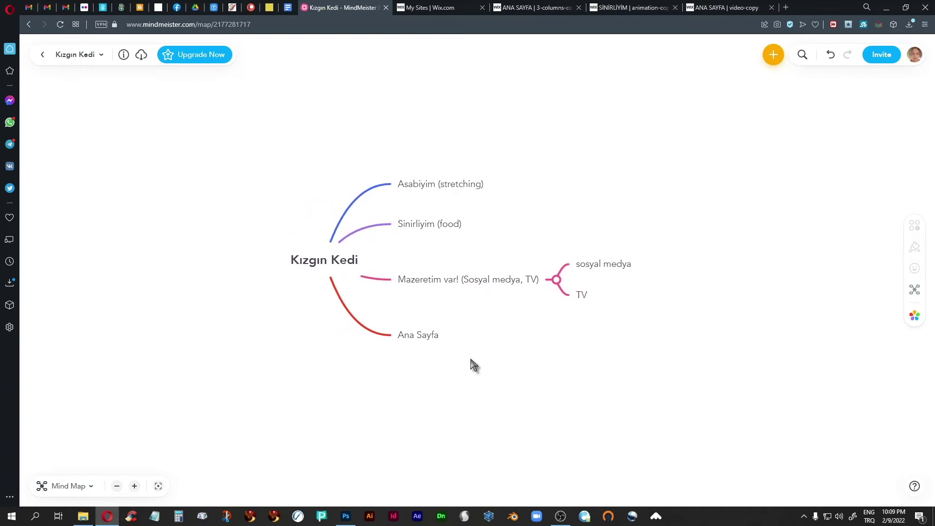
left_click(317, 264)
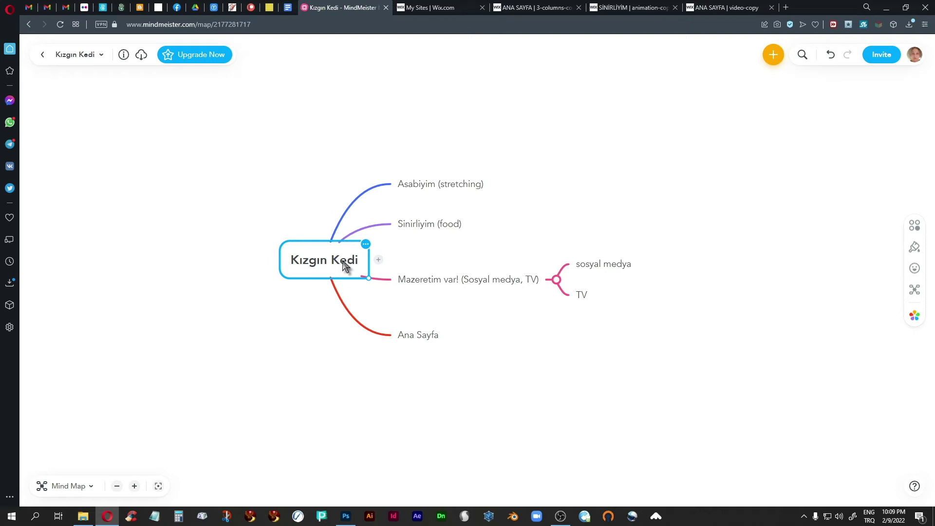
left_click(426, 197)
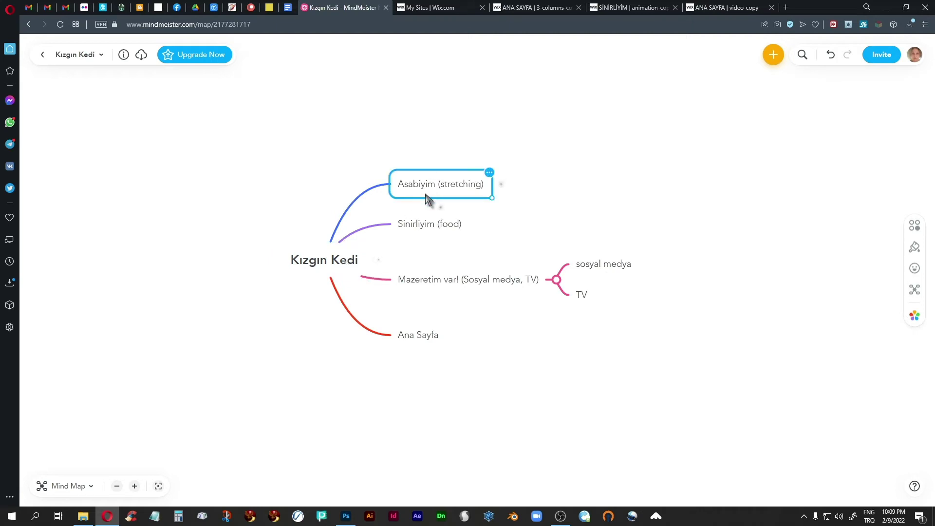
Step: Review the Asabiyim, Sinirliyim, Mazeretim var! and Ana Sayfa topics in the mind map one by one
left_click(429, 226)
left_click(438, 282)
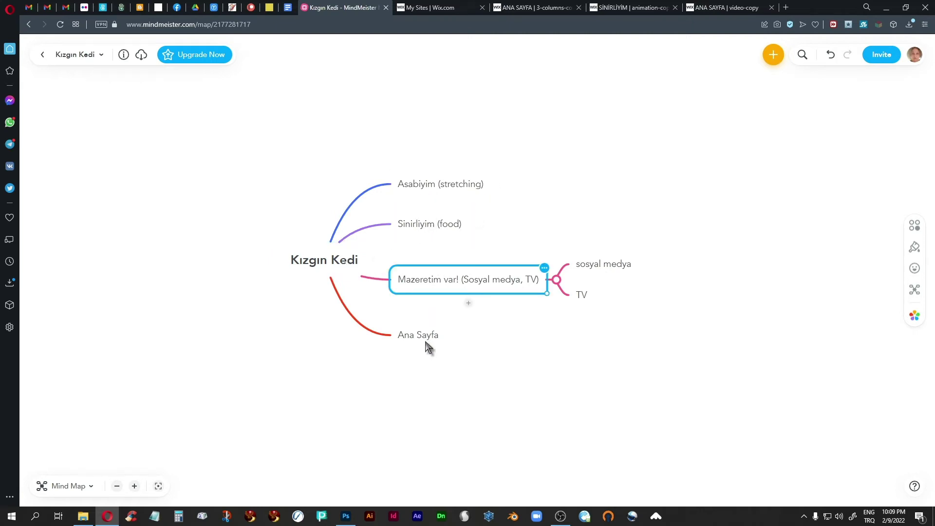
left_click(429, 340)
left_click(505, 346)
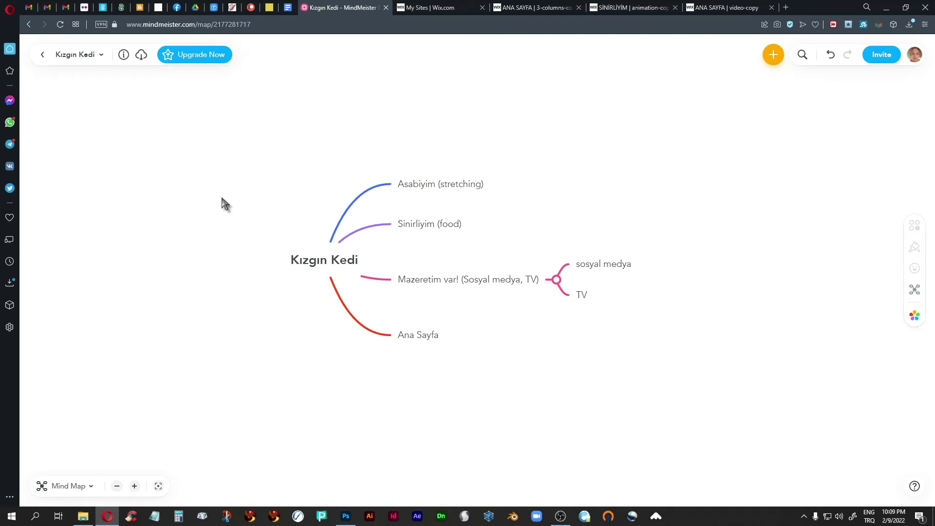
left_click(427, 183)
left_click(420, 227)
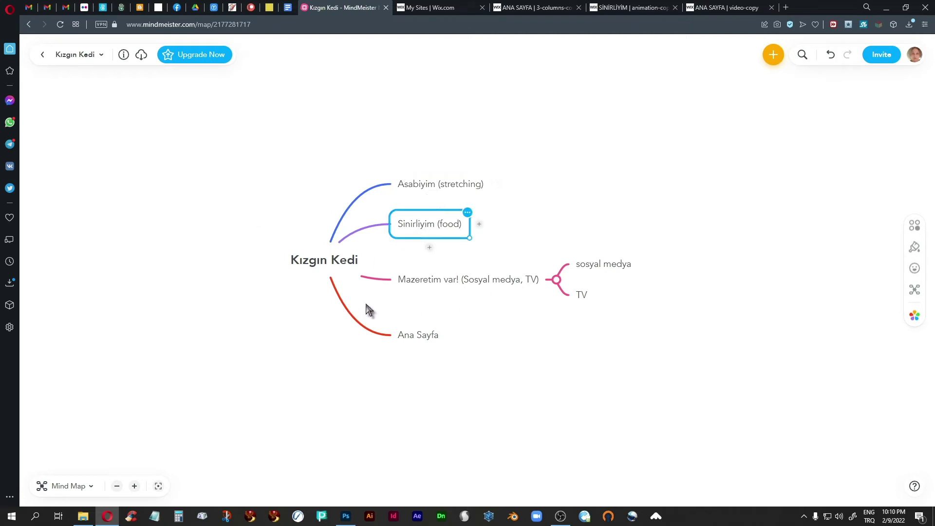
left_click(425, 281)
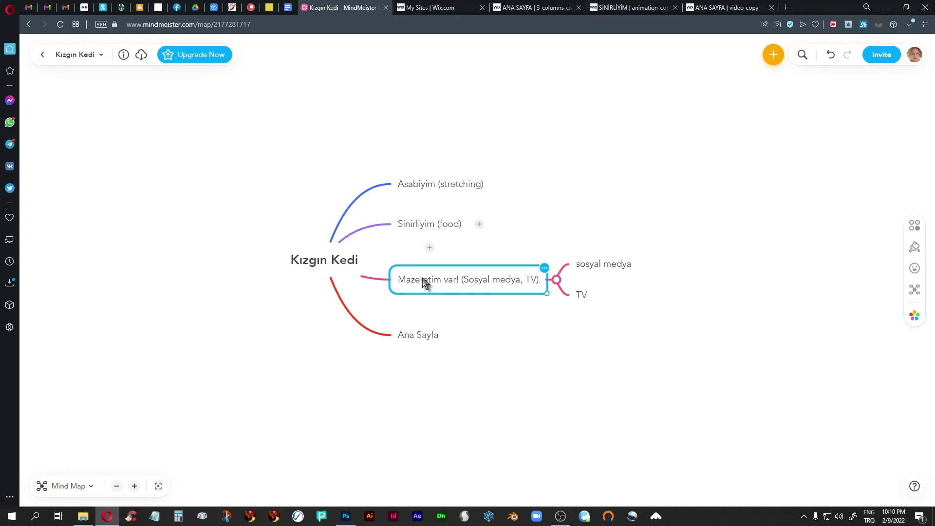
left_click(258, 304)
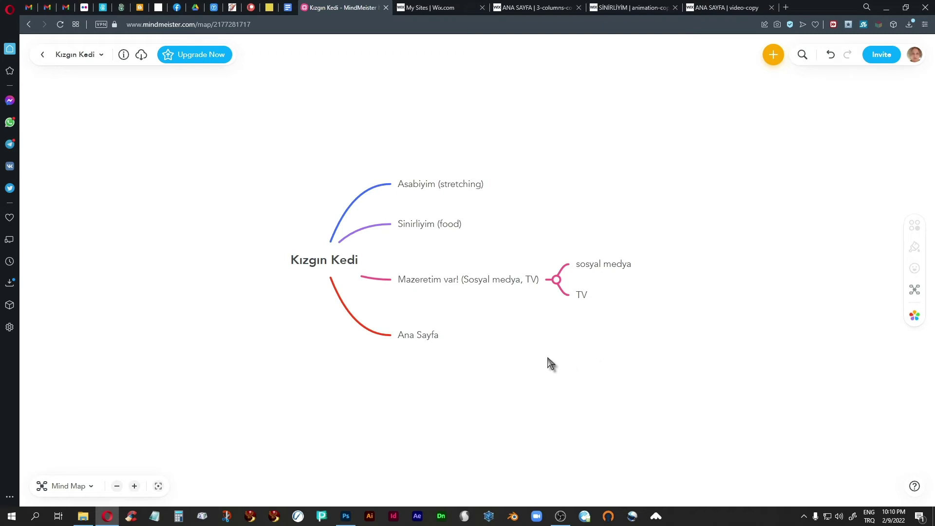
Step: Switch to the 00_Angry Cat Site Texts document in Google Docs and examine its site title, slogans and snippets
left_click(285, 7)
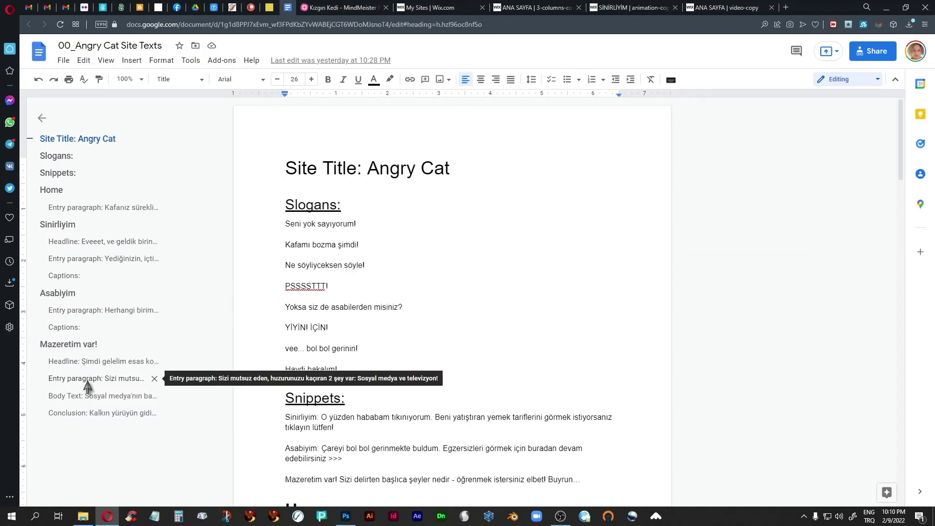
left_click(63, 139)
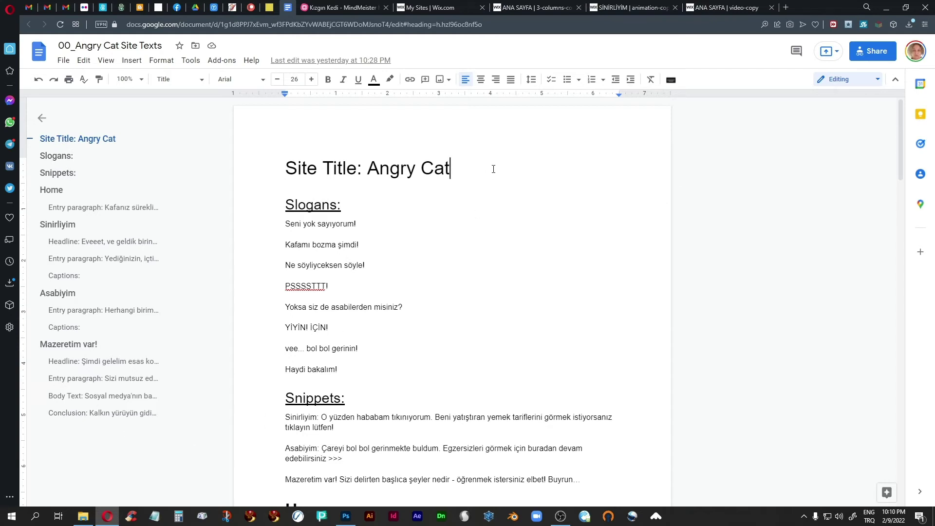
left_click(490, 200)
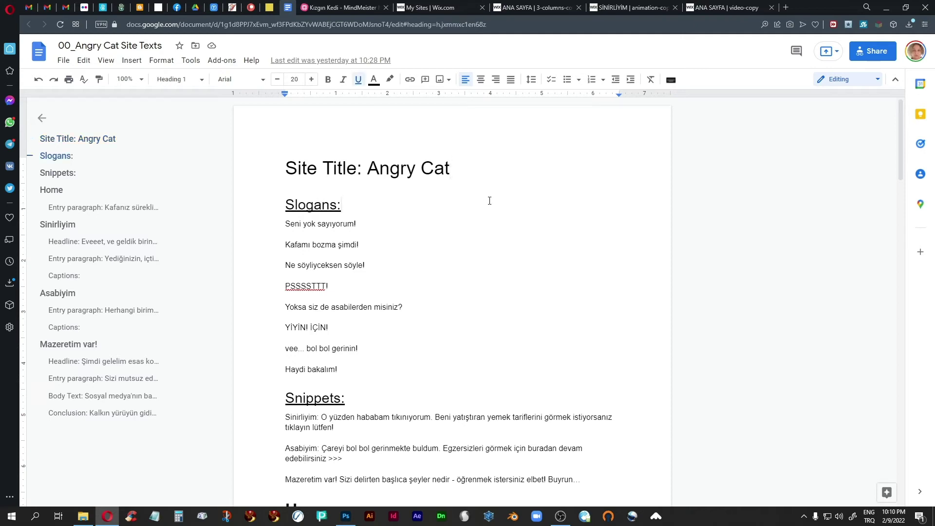
left_click(470, 171)
scroll(483, 208, "down", 5)
scroll(483, 208, "up", 4)
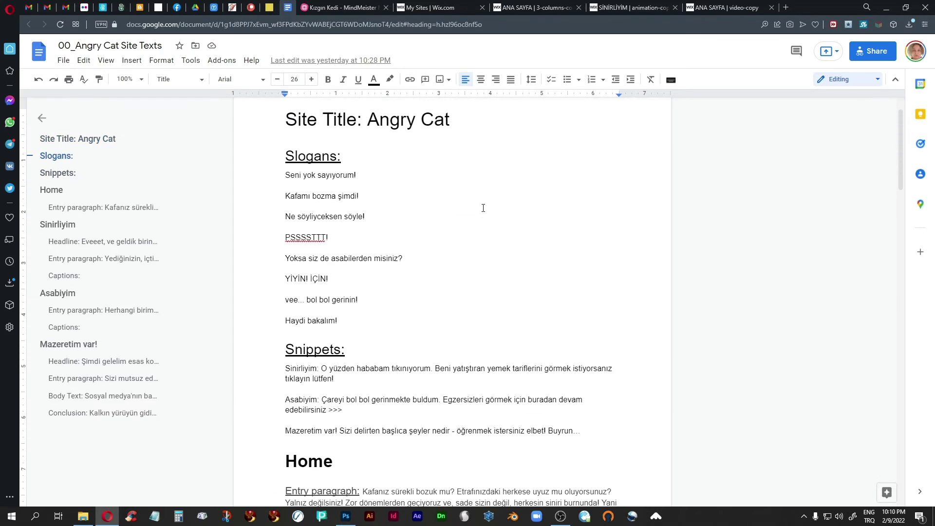
scroll(483, 208, "up", 1)
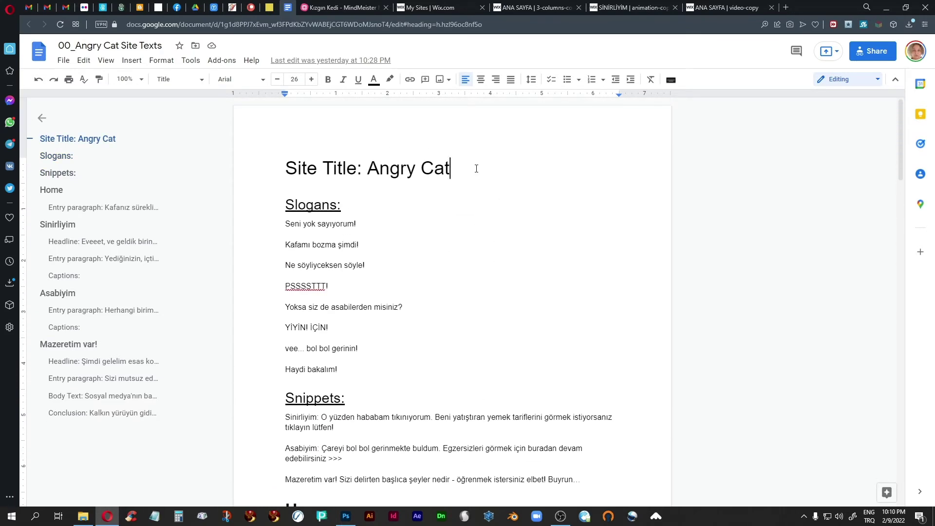
Step: Switch to the Wix site preview and examine the home page's snippet boxes and entry paragraph
left_click(726, 8)
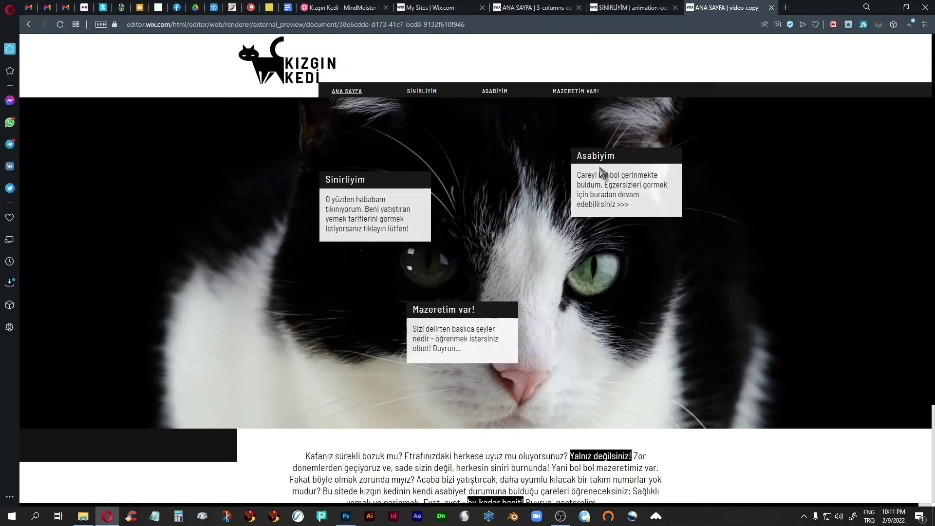
scroll(559, 279, "down", 2)
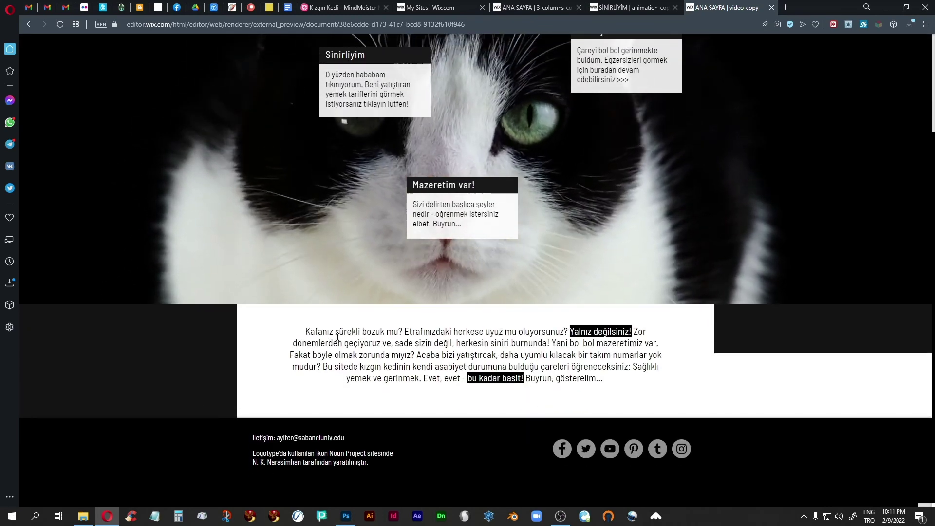
scroll(438, 368, "up", 2)
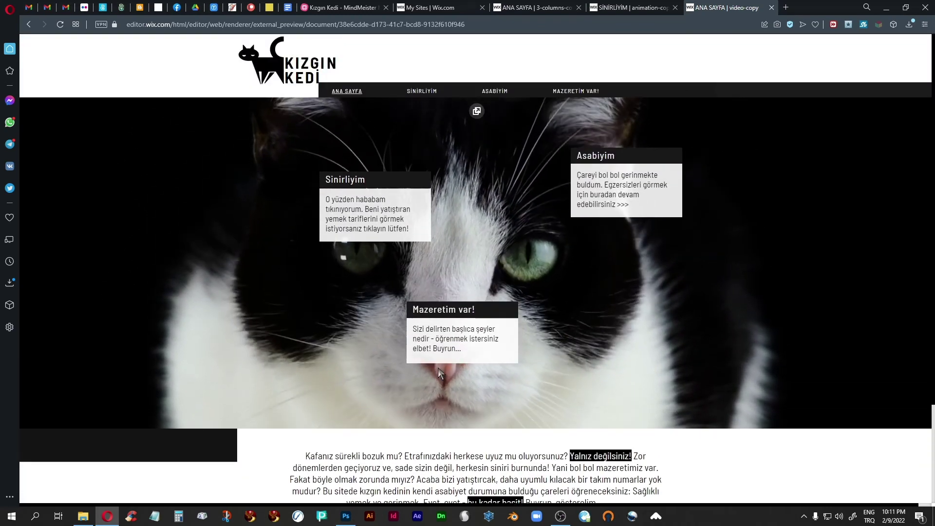
Step: Open the Sinirliyim page of the site and examine its headline, entry paragraph and captioned food images down to the end
left_click(421, 98)
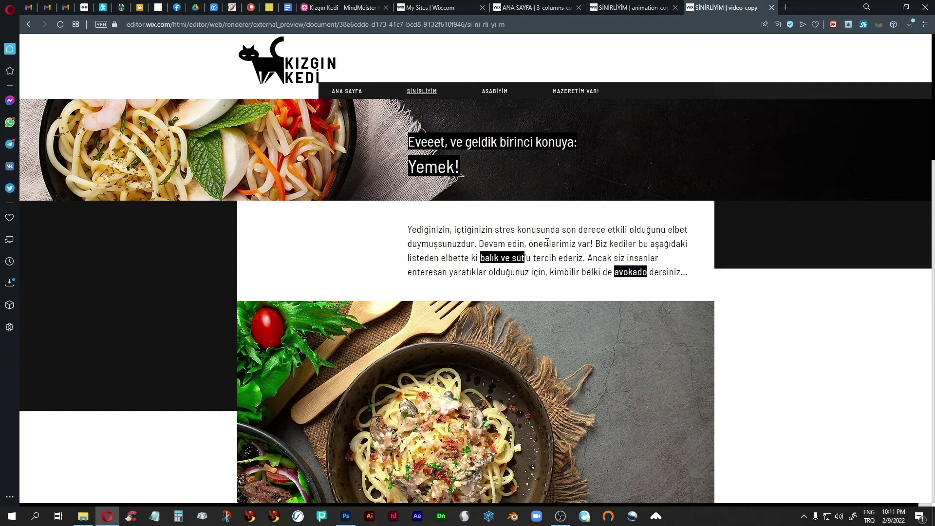
scroll(547, 242, "down", 3)
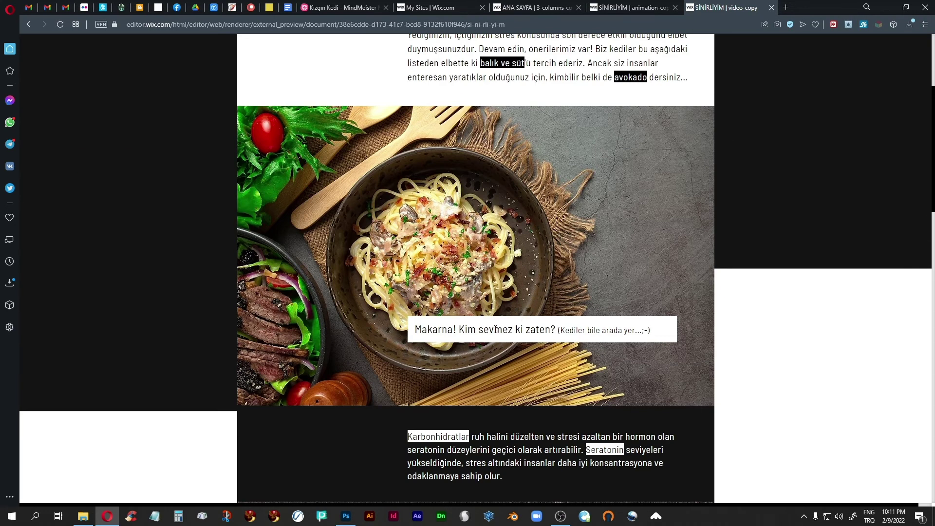
scroll(494, 331, "down", 3)
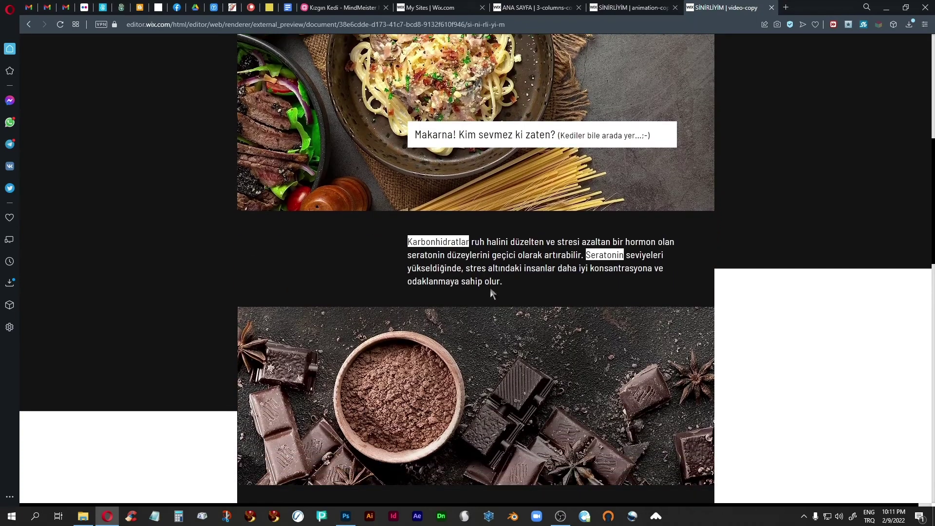
scroll(488, 301, "down", 2)
scroll(488, 301, "down", 6)
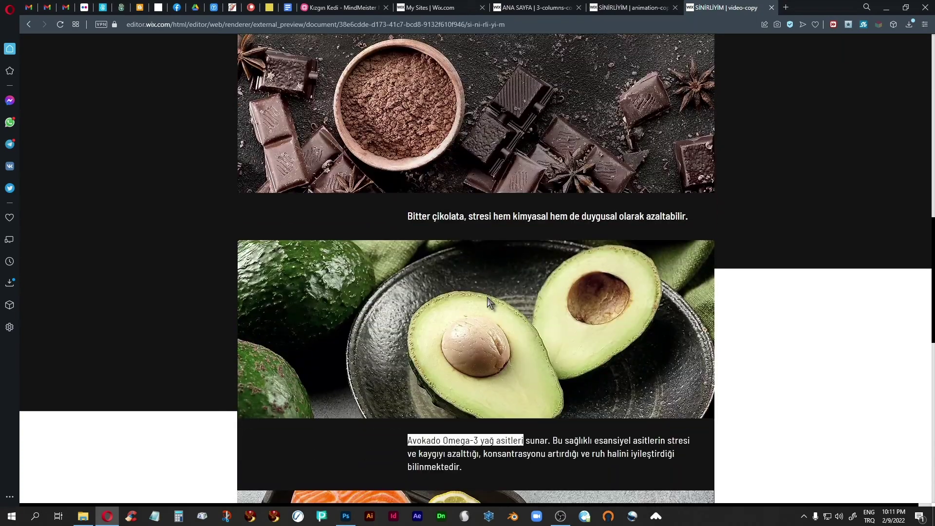
scroll(487, 298, "down", 6)
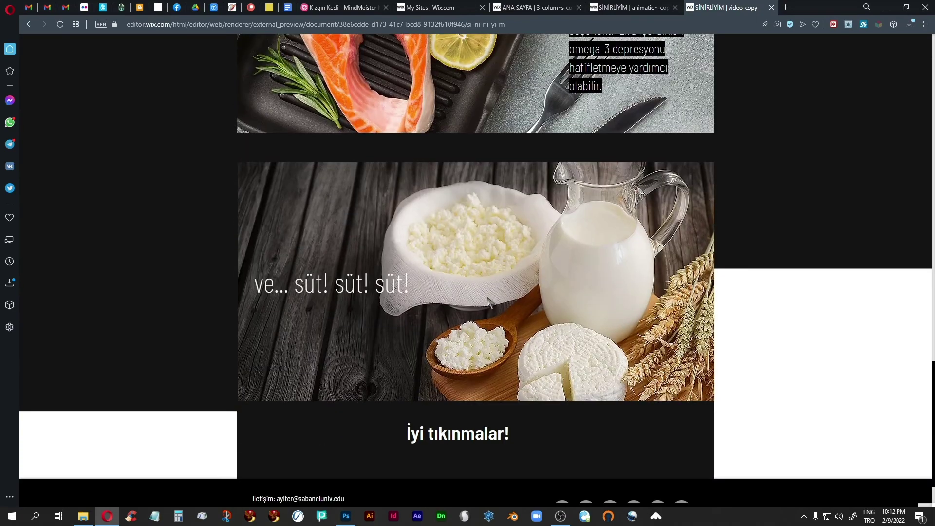
scroll(489, 302, "up", 20)
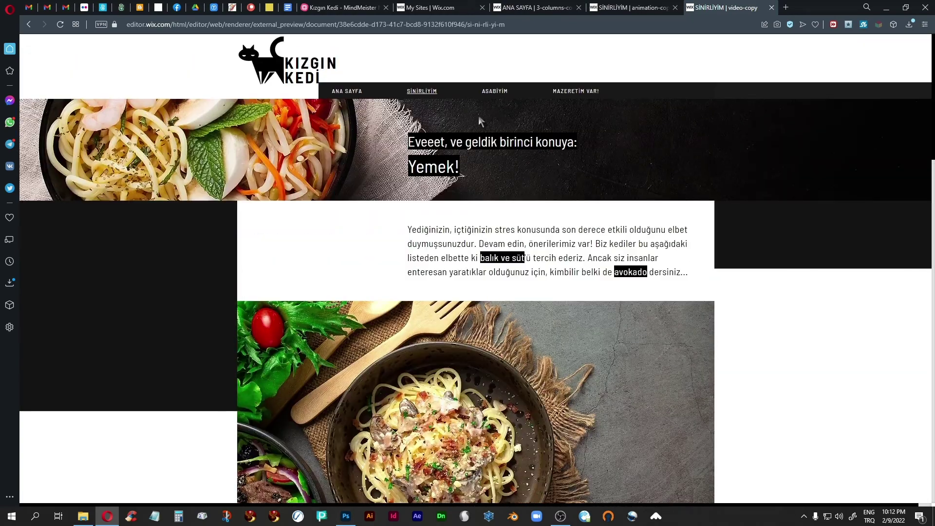
Step: Open the Asabiyim page and examine its entry text and the stretching videos with their captions
left_click(491, 91)
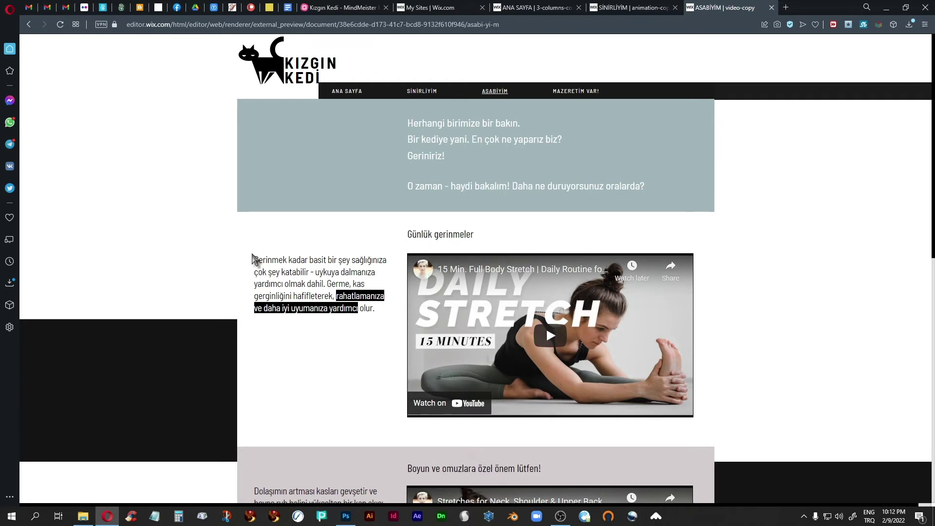
scroll(263, 252, "down", 2)
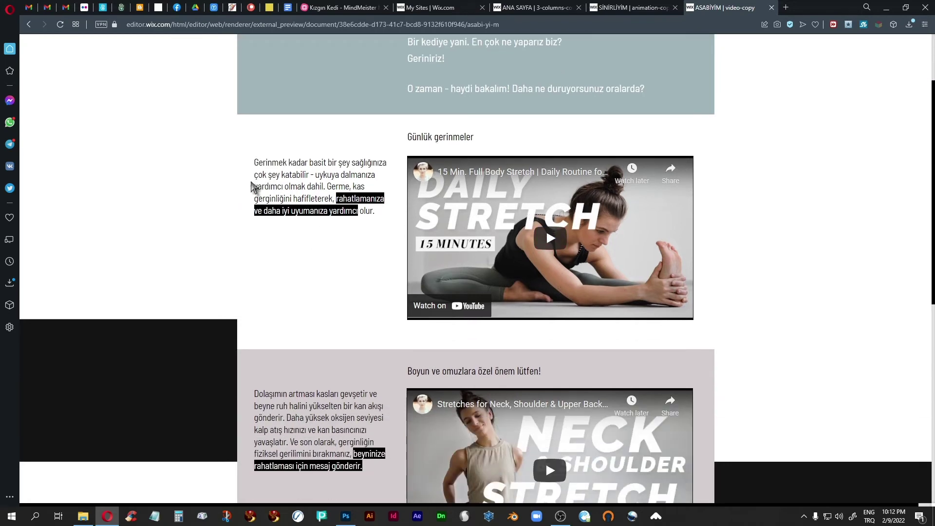
scroll(348, 251, "down", 3)
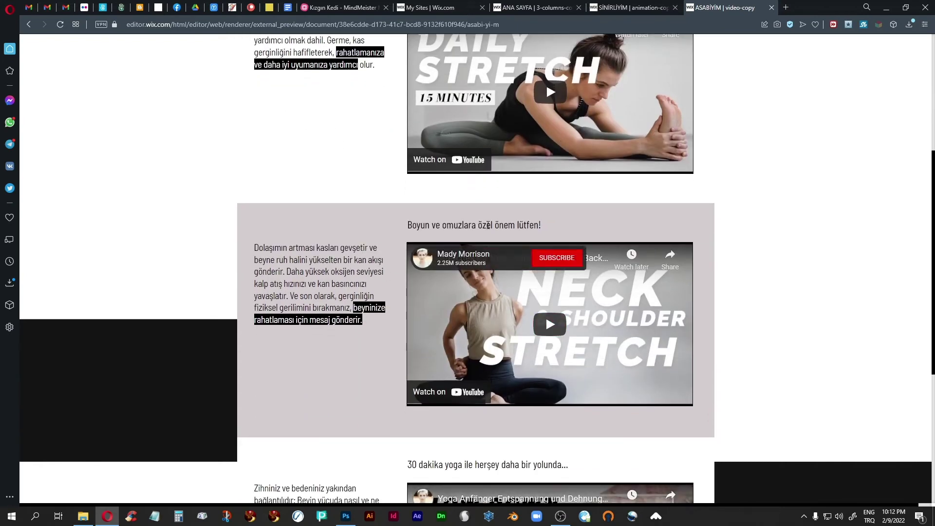
scroll(369, 272, "down", 4)
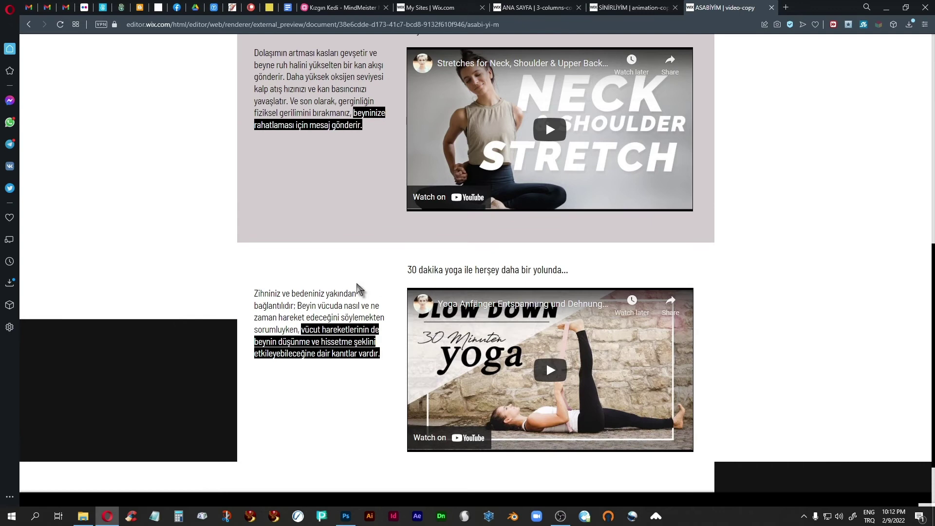
scroll(359, 290, "up", 9)
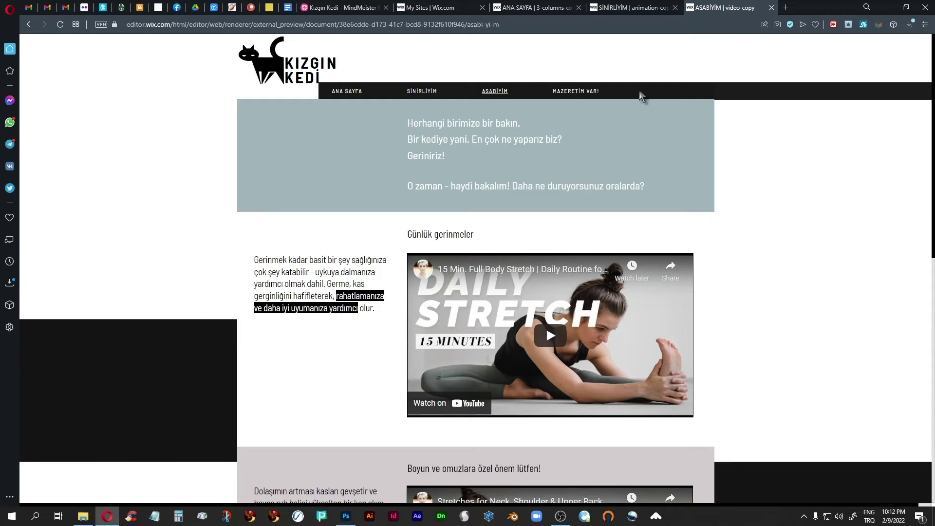
Step: Open the Mazeretim var! page and examine its headline, entry paragraph and social media section
left_click(574, 92)
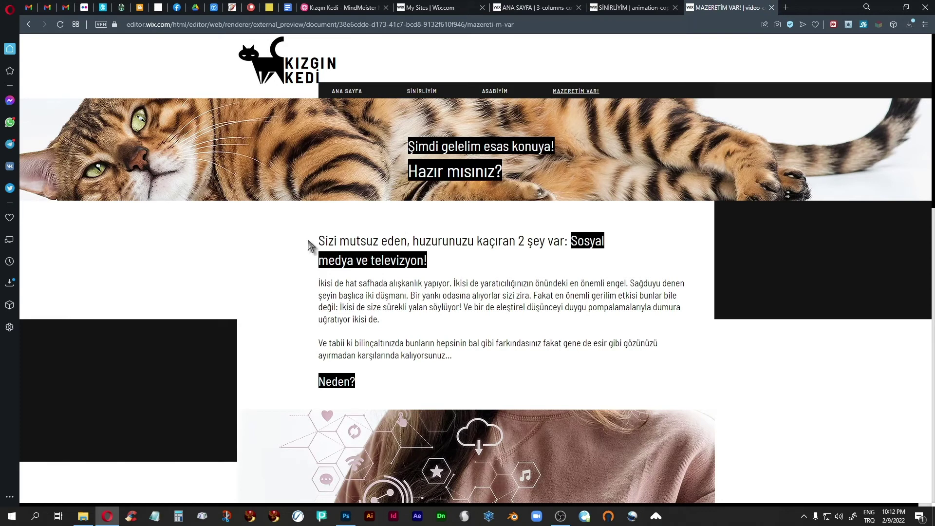
scroll(467, 254, "down", 1)
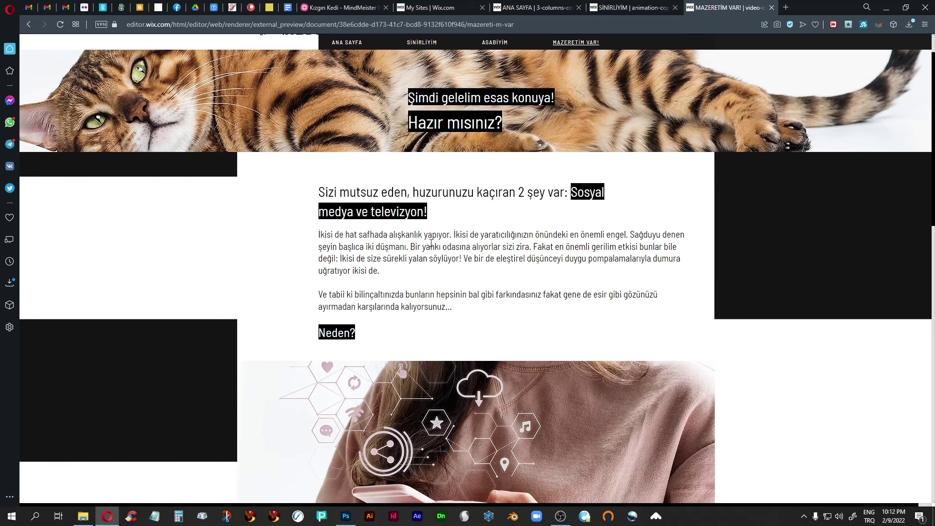
scroll(425, 290, "down", 2)
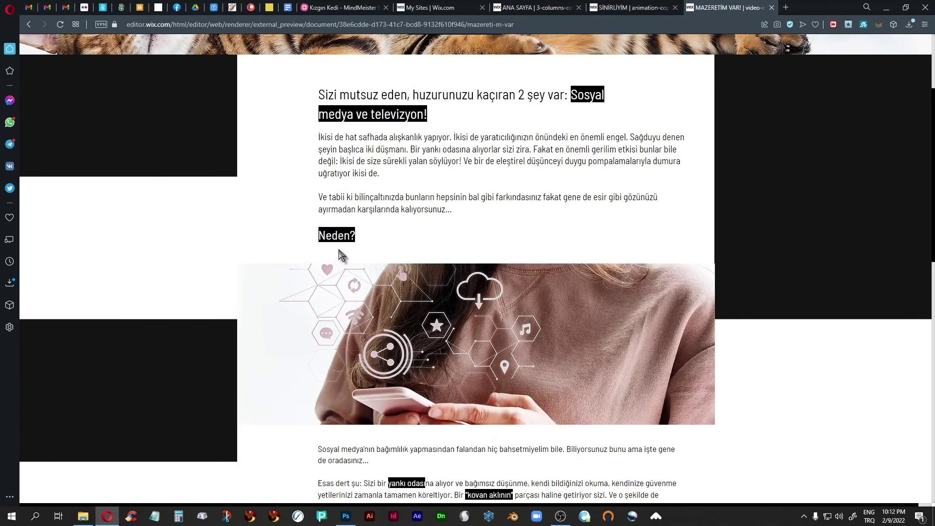
scroll(407, 238, "down", 4)
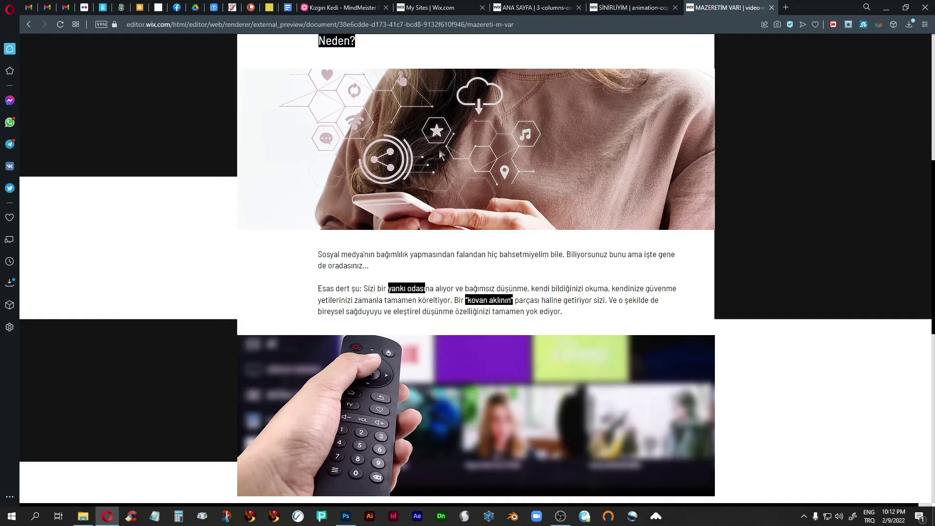
scroll(451, 220, "down", 2)
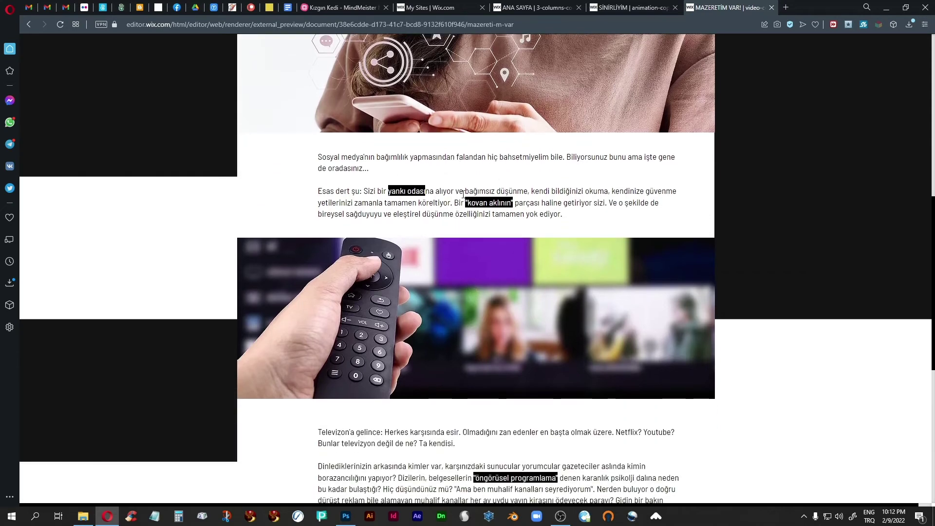
scroll(463, 194, "up", 3)
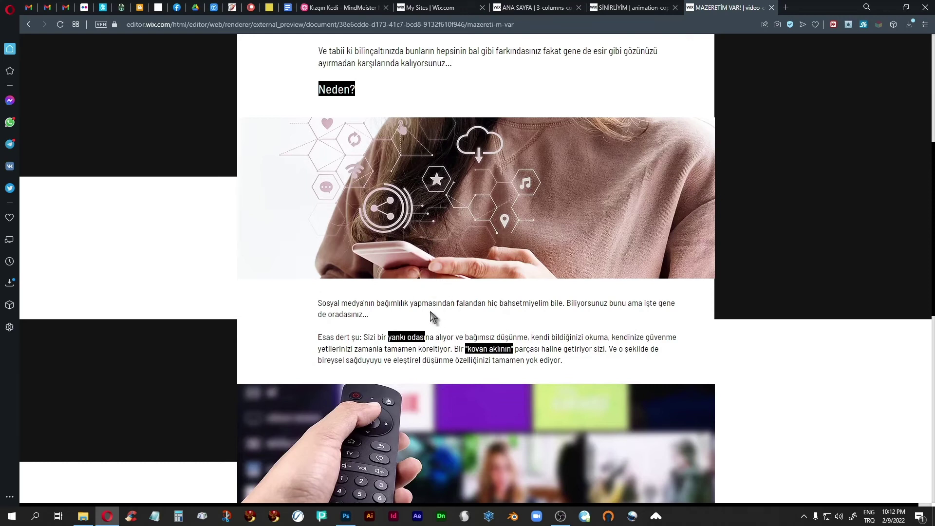
scroll(430, 314, "up", 3)
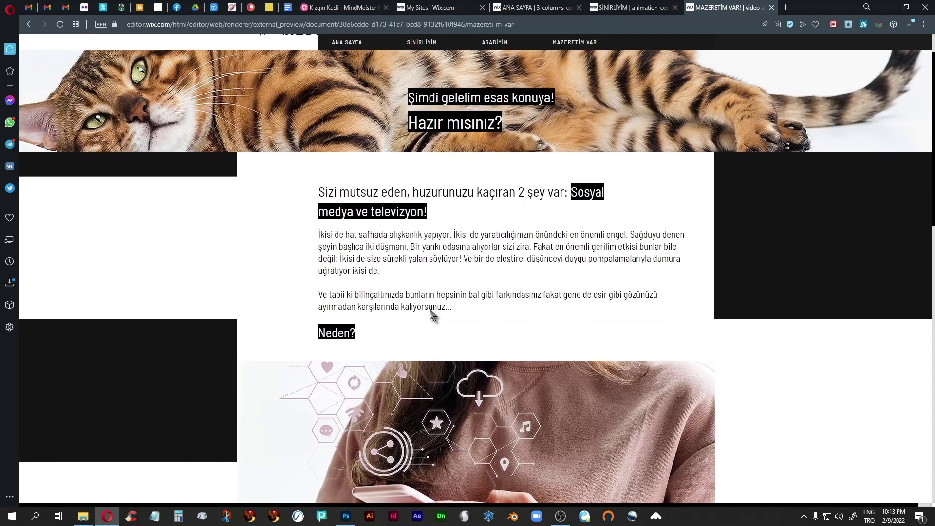
scroll(440, 329, "up", 3)
scroll(439, 330, "down", 4)
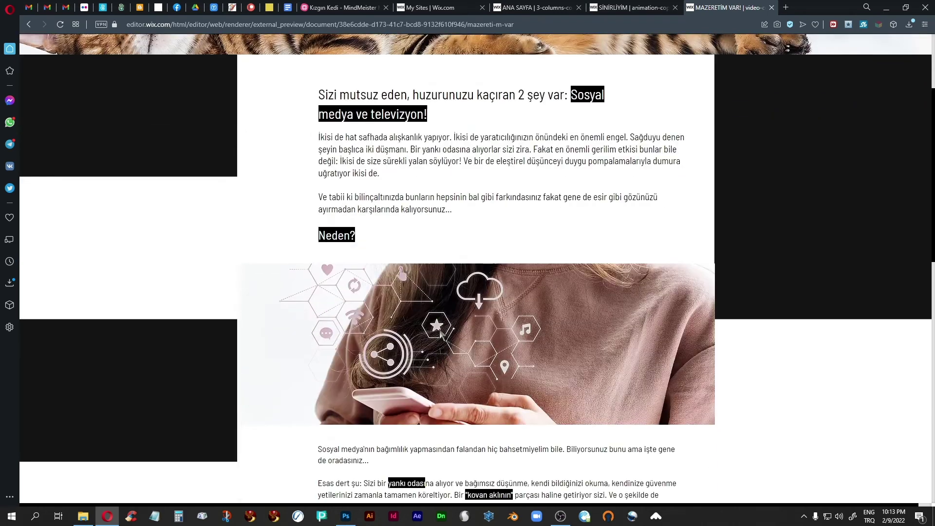
scroll(439, 329, "up", 5)
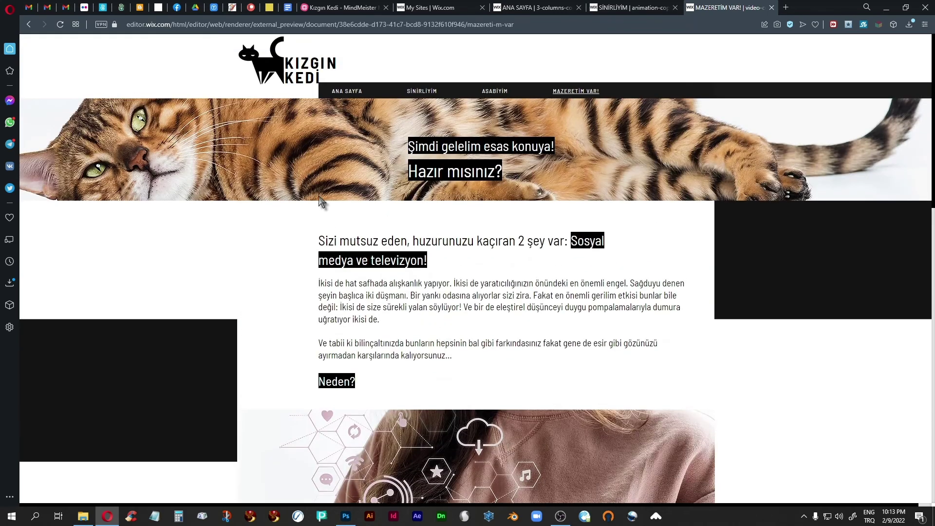
Step: Examine the television section and the closing text of the Mazeretim var! page
scroll(460, 342, "down", 3)
scroll(478, 355, "down", 7)
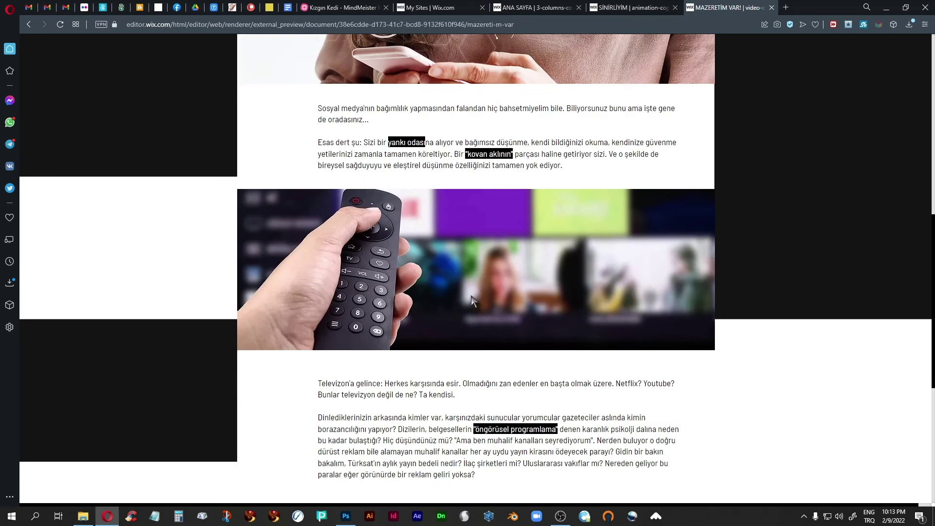
scroll(472, 296, "down", 3)
scroll(405, 253, "down", 2)
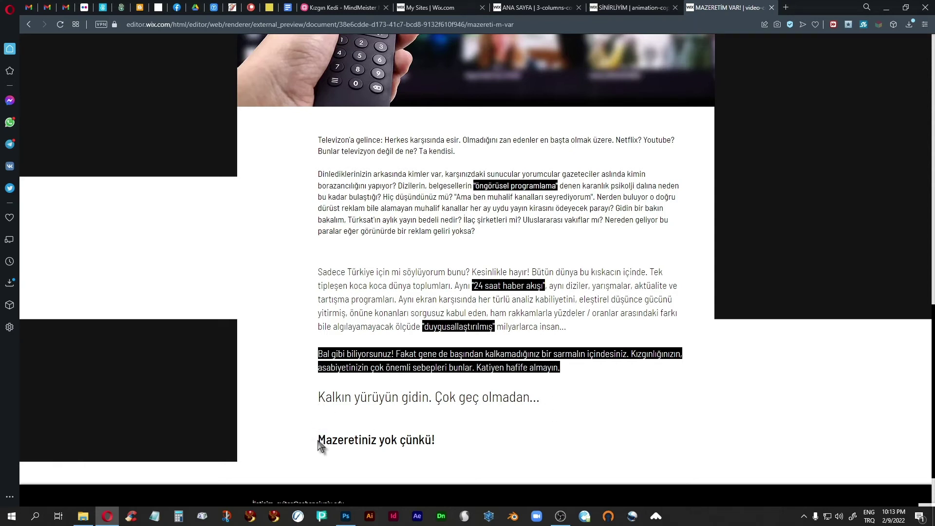
Step: Return to the beginning of the Mazeretim var! page and open the Ana Sayfa page of the video-copy site
scroll(343, 288, "up", 10)
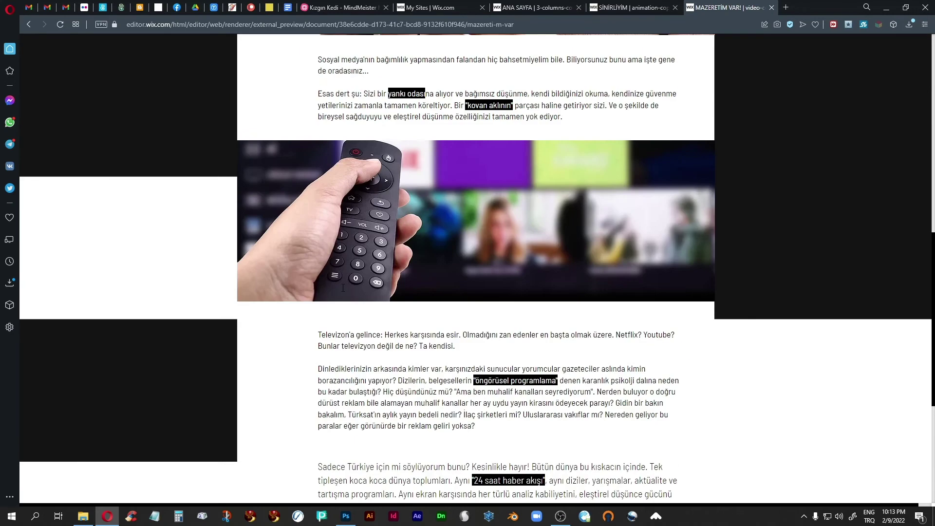
scroll(343, 288, "up", 6)
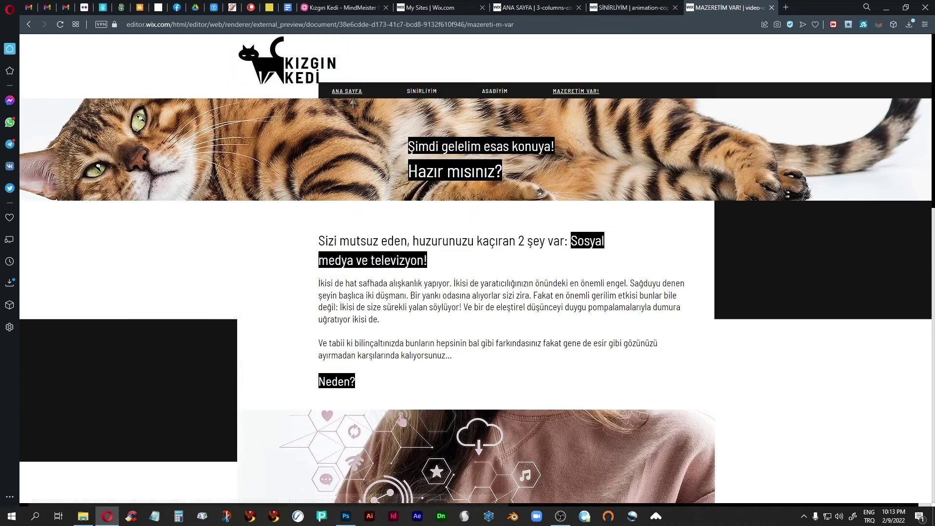
left_click(344, 97)
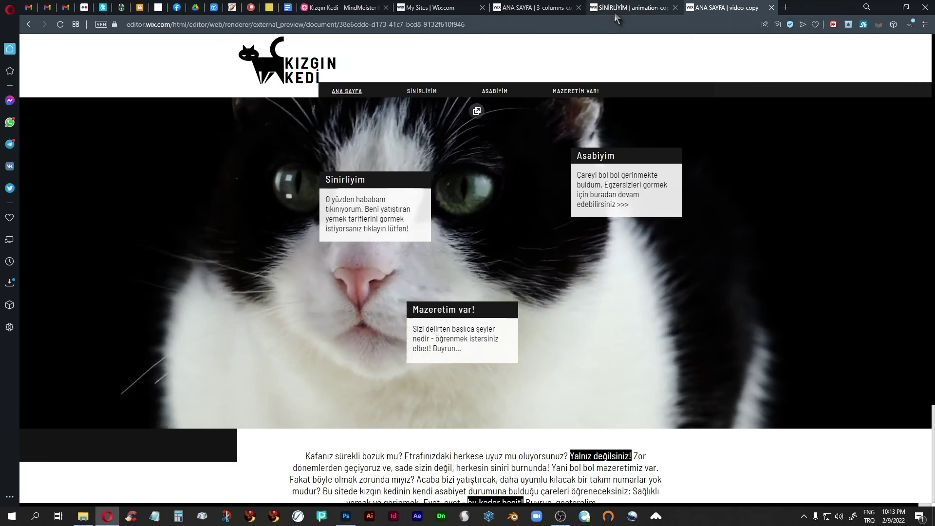
Step: Switch to the animation-copy site preview and examine its Ana Sayfa slides and intro text, and its Asabiyim page
left_click(615, 14)
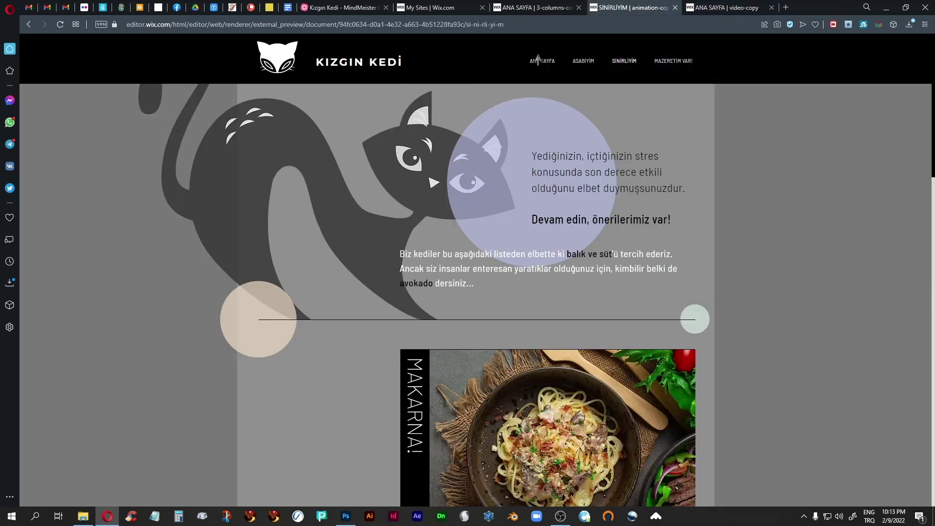
left_click(538, 59)
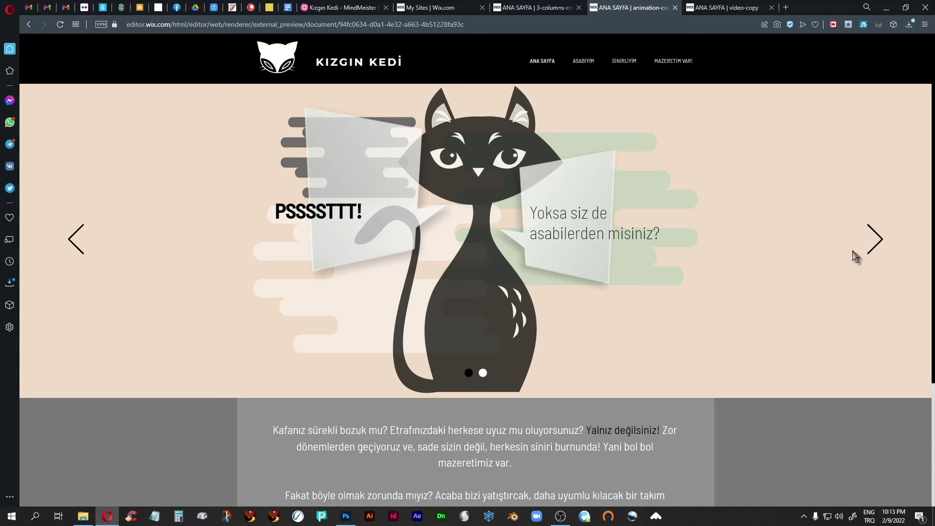
left_click(872, 240)
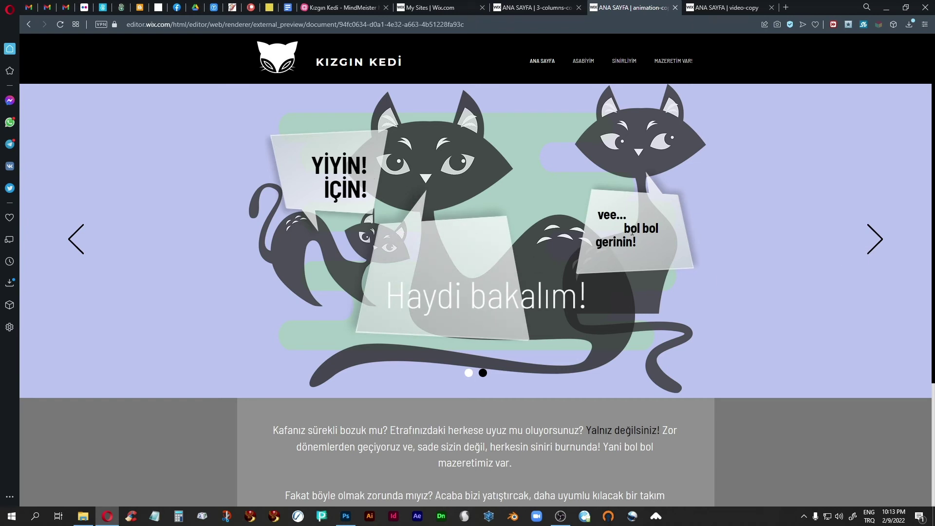
scroll(533, 327, "down", 2)
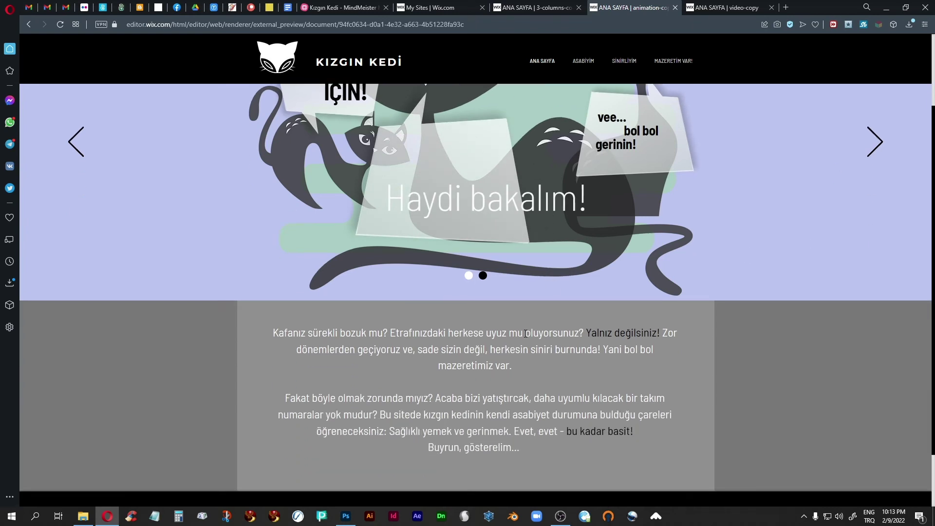
scroll(526, 333, "up", 2)
left_click(584, 62)
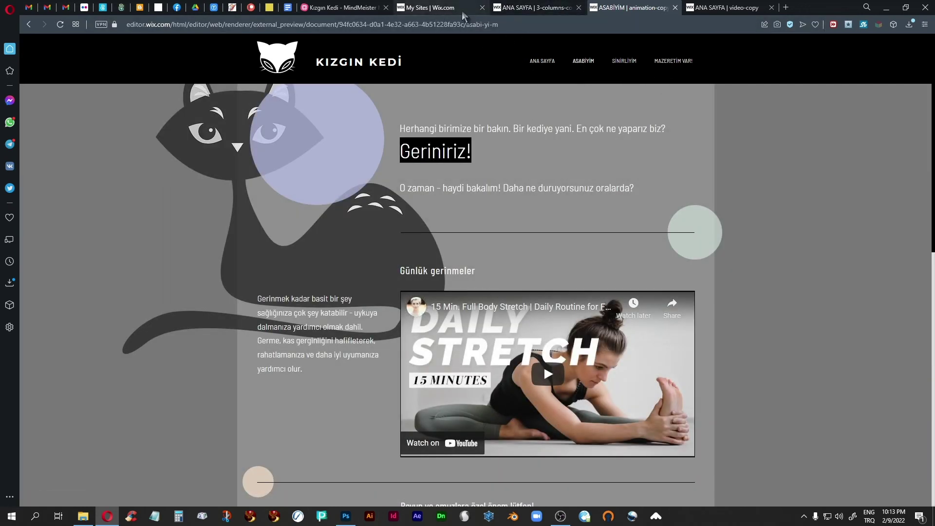
Step: Compare the 3-columns site's home page with the Angry Cat Site Texts document and the Kızgın Kedi mind map in MindMeister
left_click(532, 7)
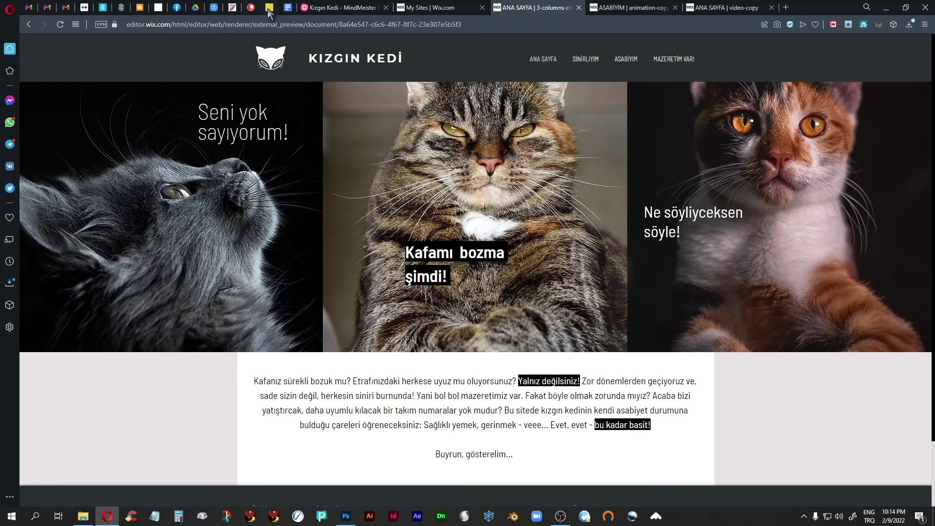
left_click(287, 9)
left_click(462, 223)
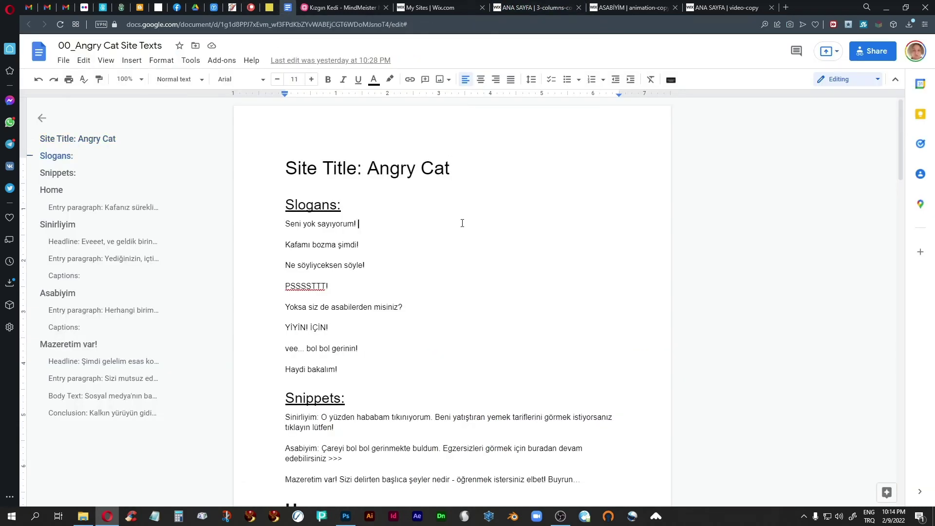
left_click(325, 8)
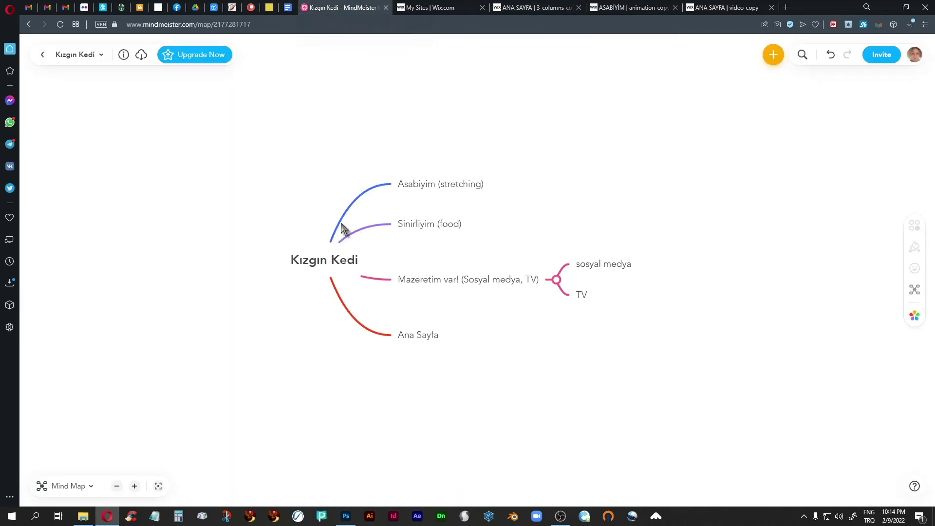
Step: Switch to the site texts document in Google Docs and examine its slogans, snippets, and Home, Sinirliyim and Asabiyim texts
left_click(288, 8)
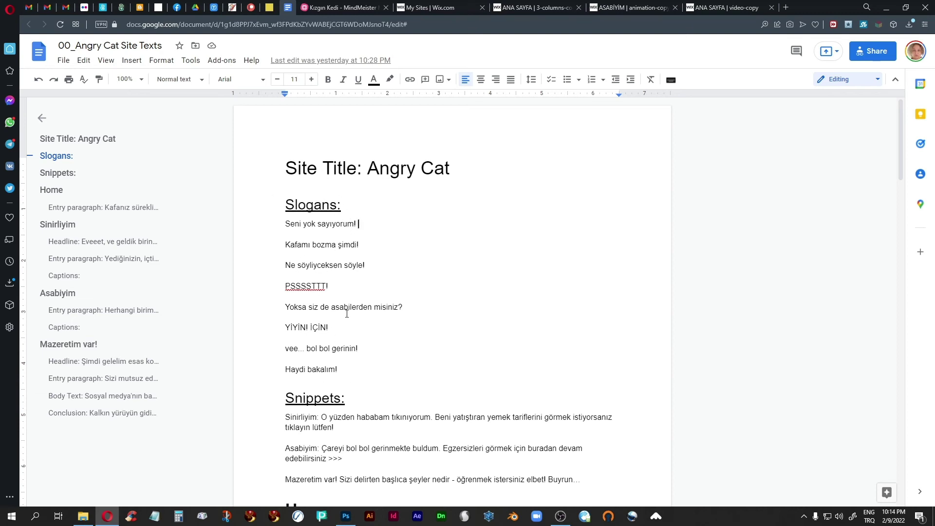
scroll(347, 313, "down", 4)
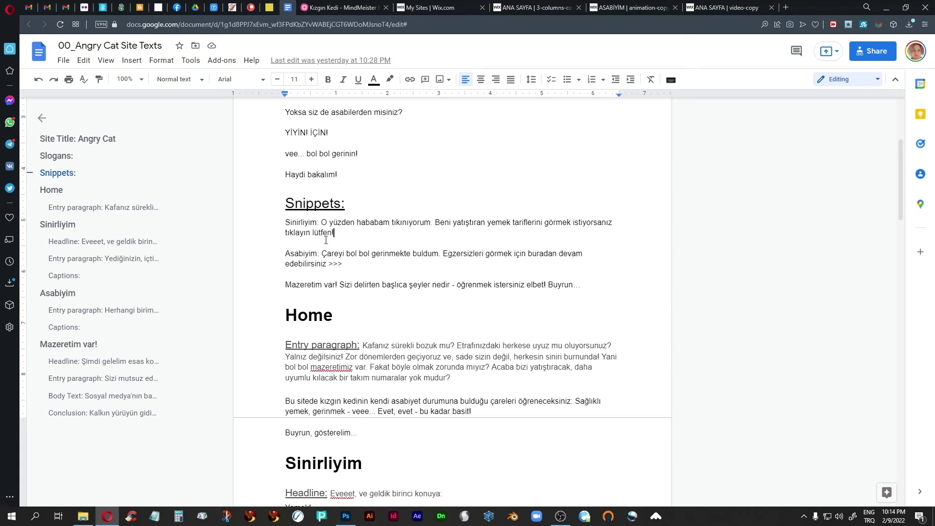
scroll(268, 270, "down", 3)
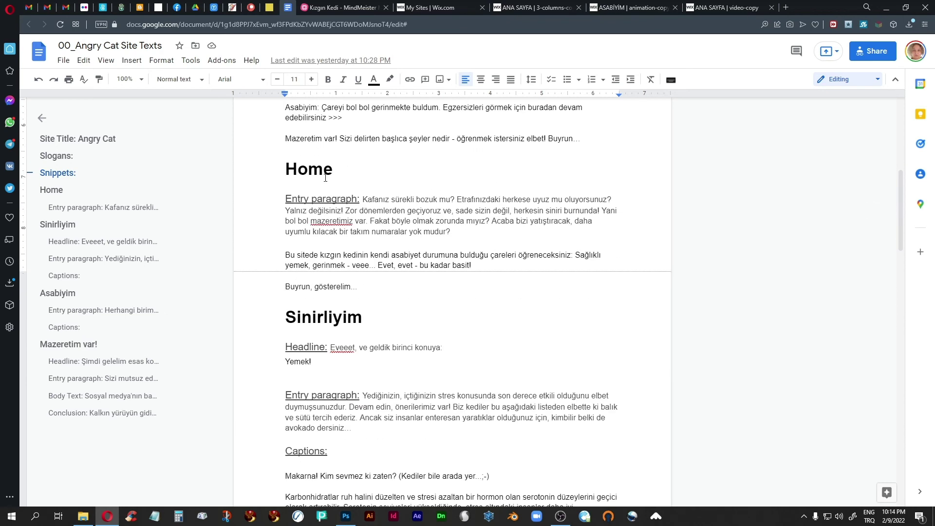
left_click(390, 199)
scroll(331, 291, "down", 3)
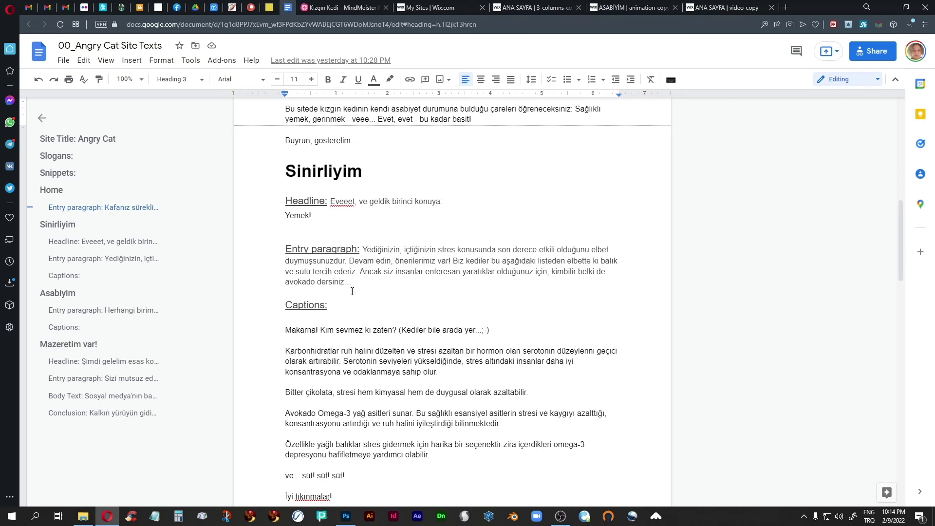
scroll(319, 347, "down", 6)
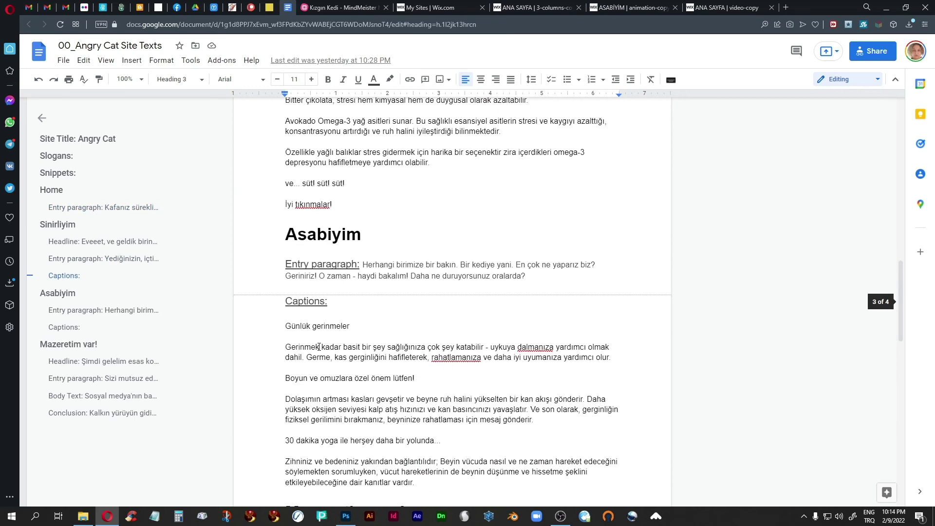
Step: Check the paragraph styles of the document's title and its Slogans, Snippets, Home and Captions headings
scroll(319, 347, "up", 18)
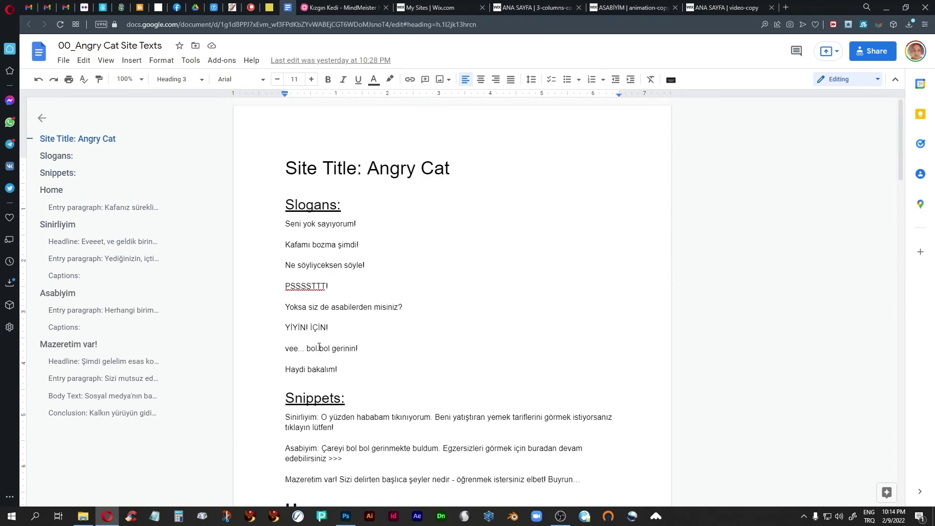
left_click(312, 208)
left_click(338, 168)
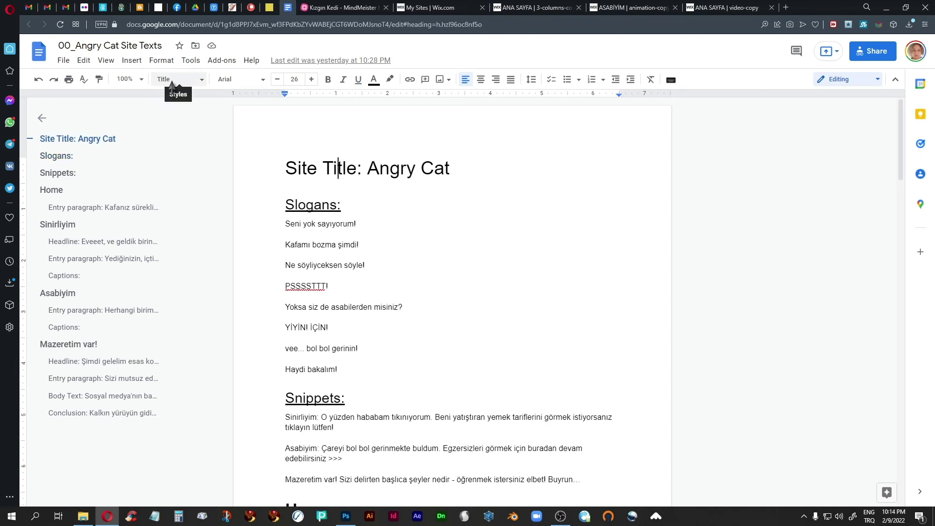
left_click(294, 205)
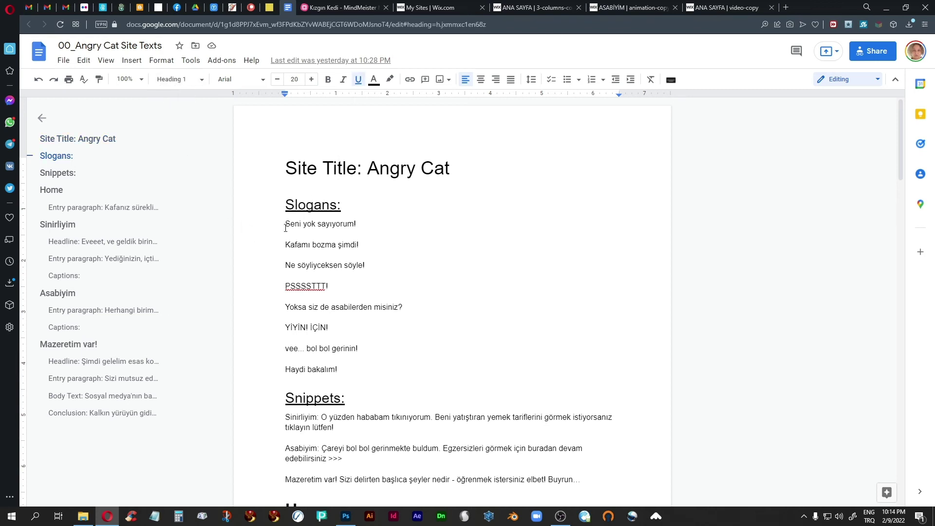
scroll(271, 253, "down", 4)
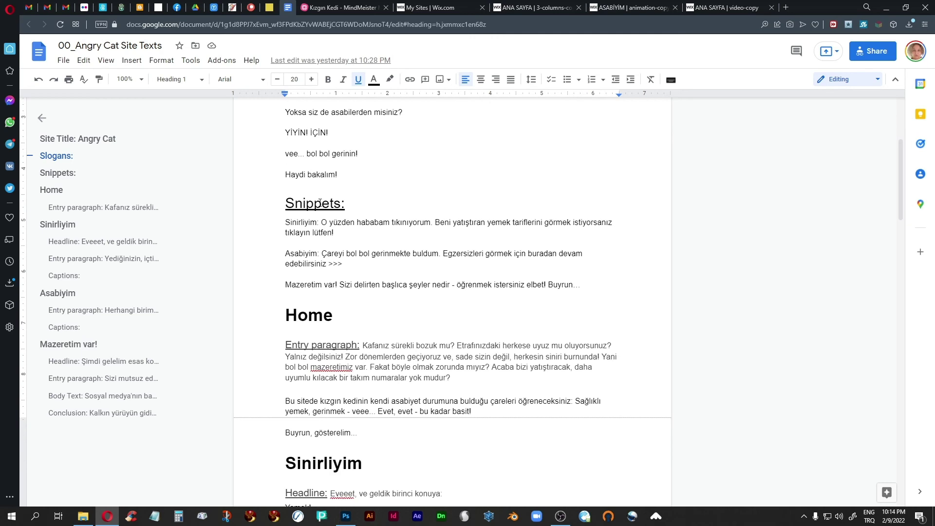
left_click(320, 204)
left_click(298, 315)
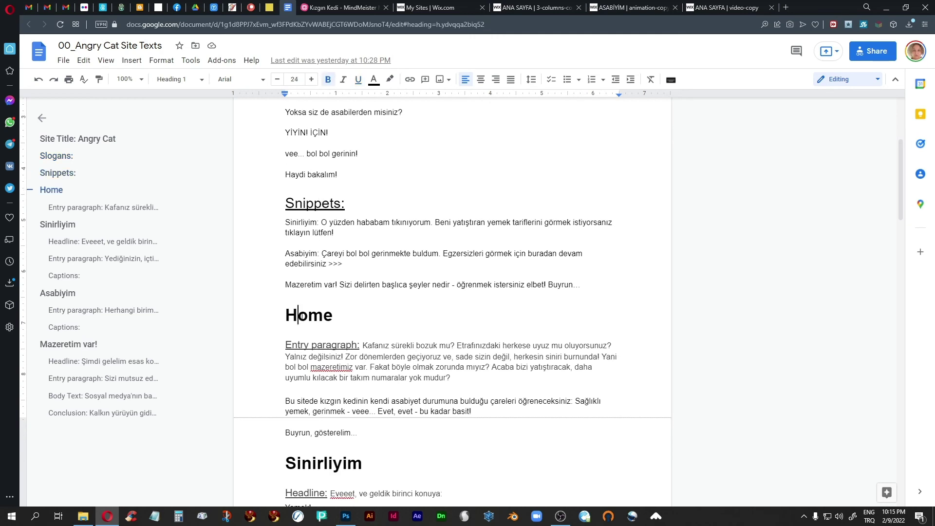
scroll(267, 307, "down", 7)
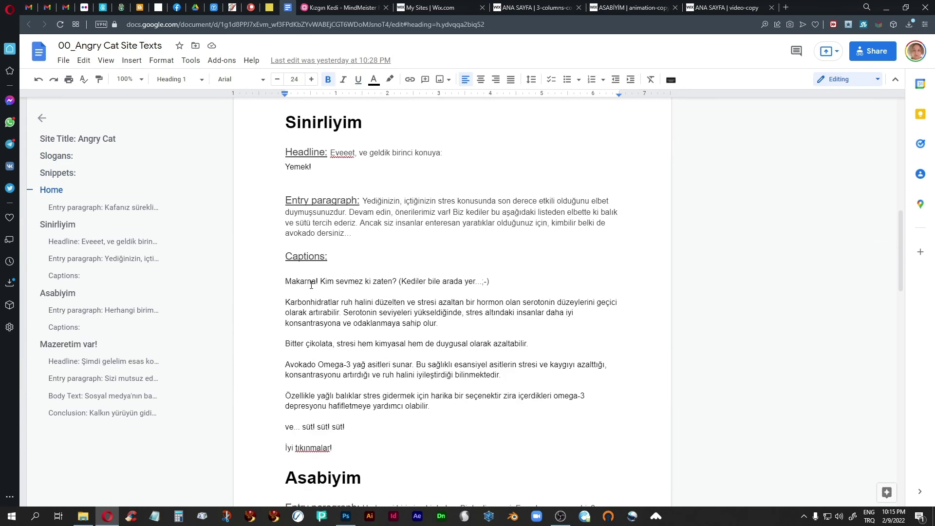
left_click(316, 260)
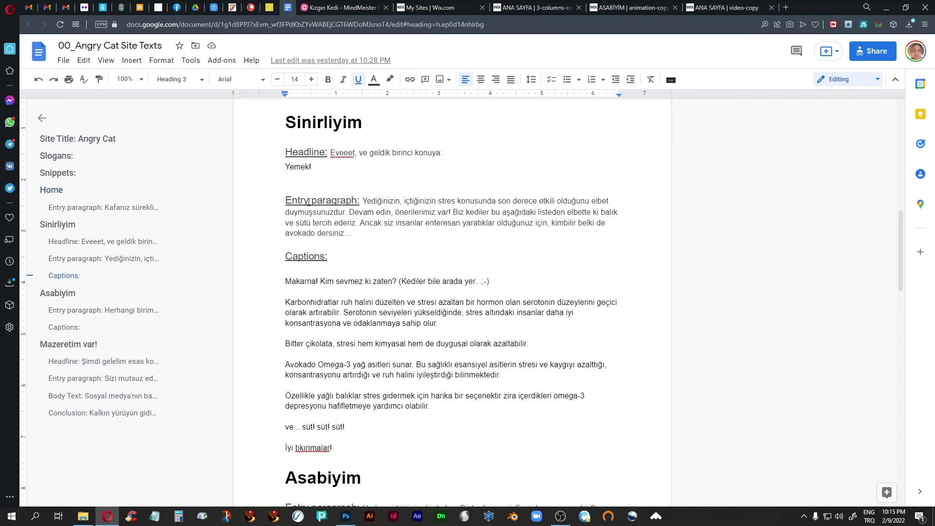
Step: Use the document outline to visit the Sinirliyim and Home entry paragraphs and the Mazeretim var! body text, and return to the document's start
left_click(102, 260)
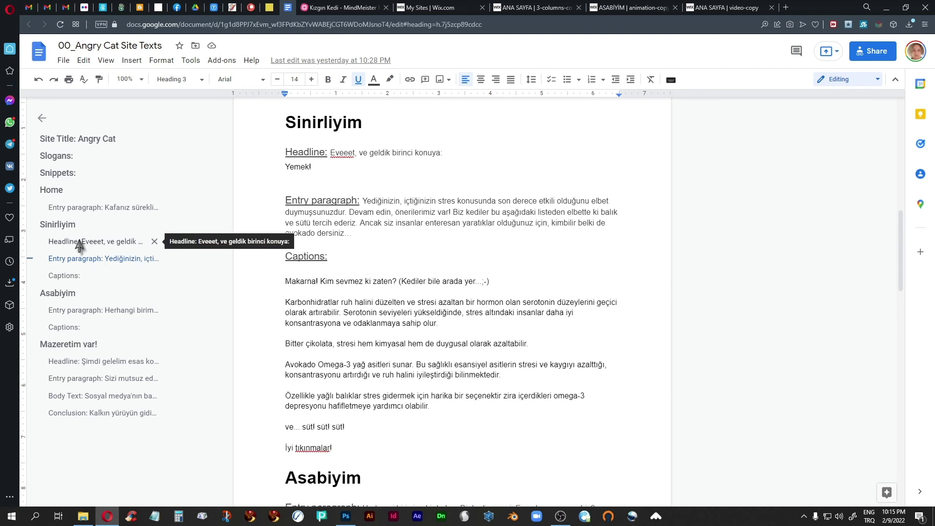
left_click(70, 211)
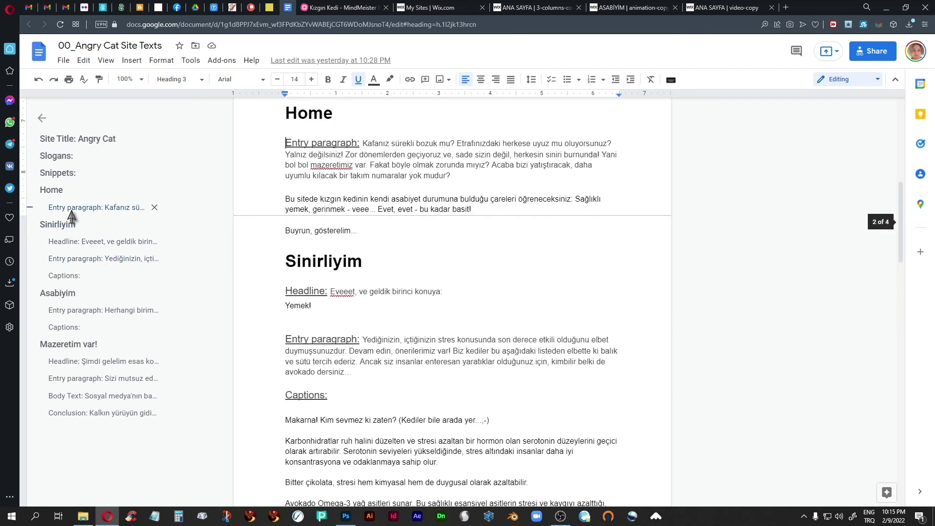
left_click(68, 397)
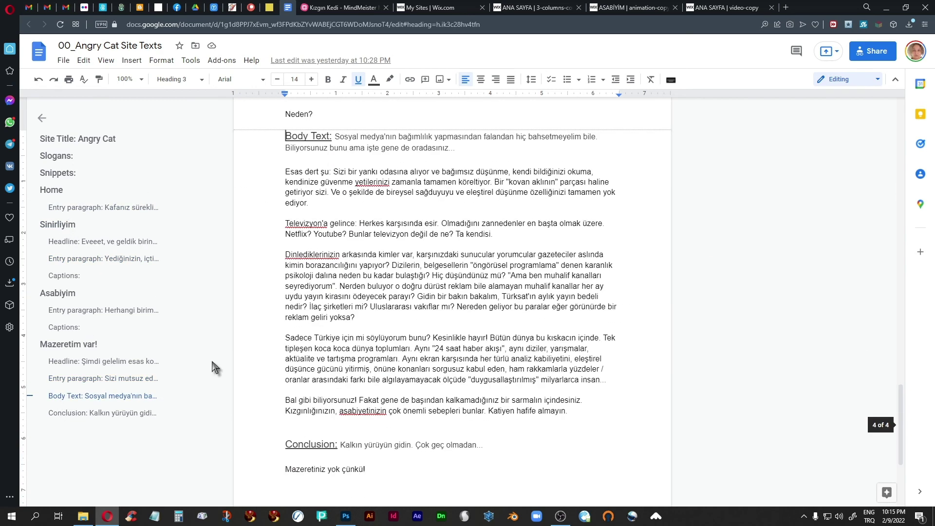
scroll(343, 221, "up", 15)
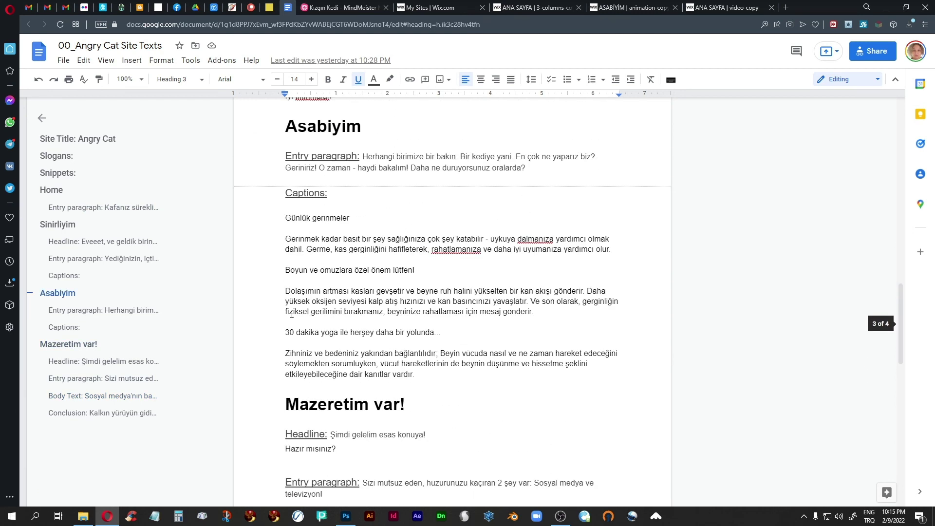
scroll(292, 313, "up", 15)
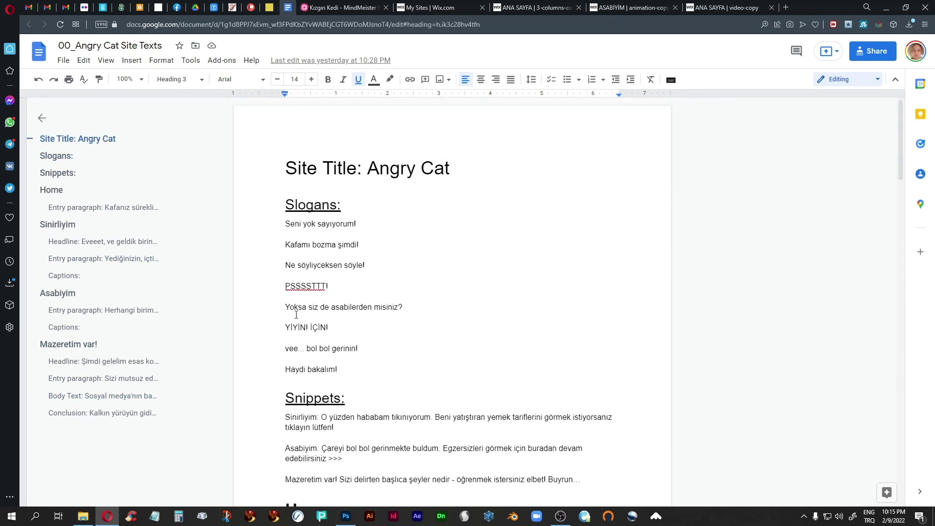
left_click(411, 386)
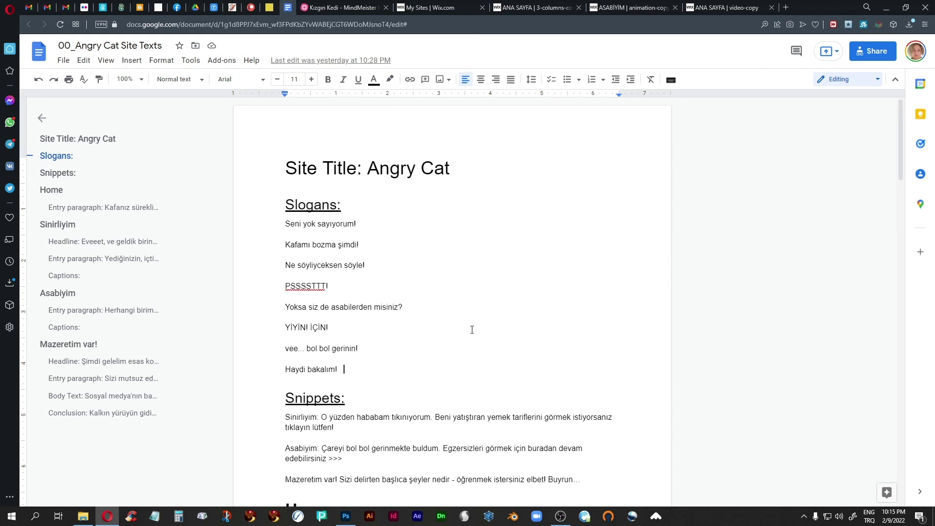
Step: Review the 3-columns site's home page and the Kızgın Kedi mind map, and return to the site texts document
left_click(528, 11)
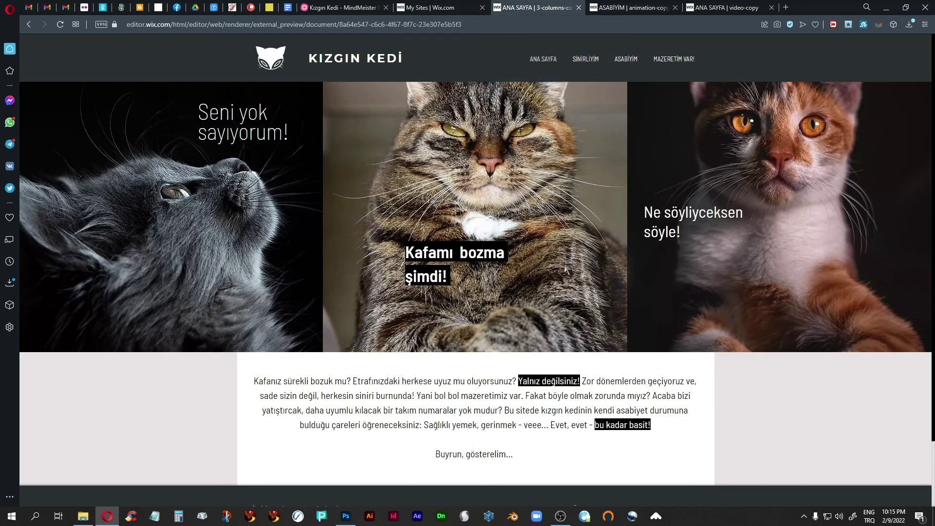
left_click(326, 11)
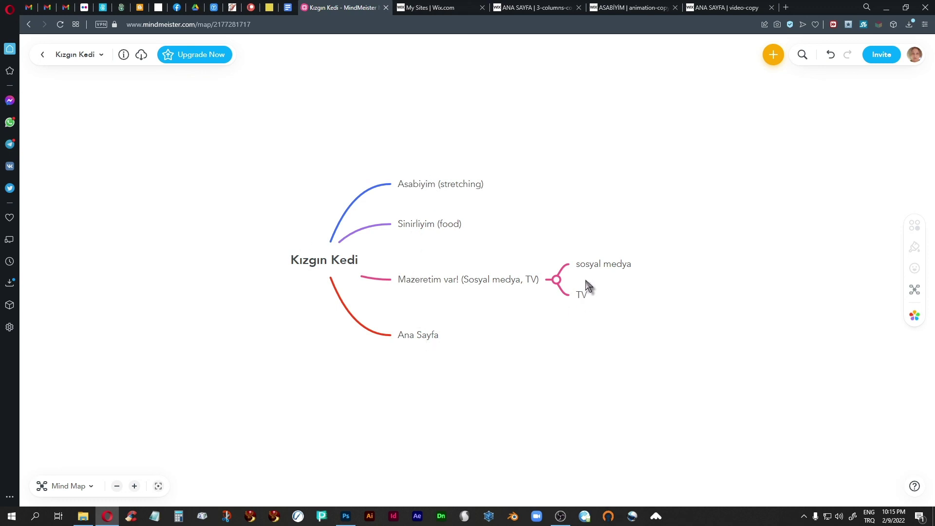
left_click(288, 7)
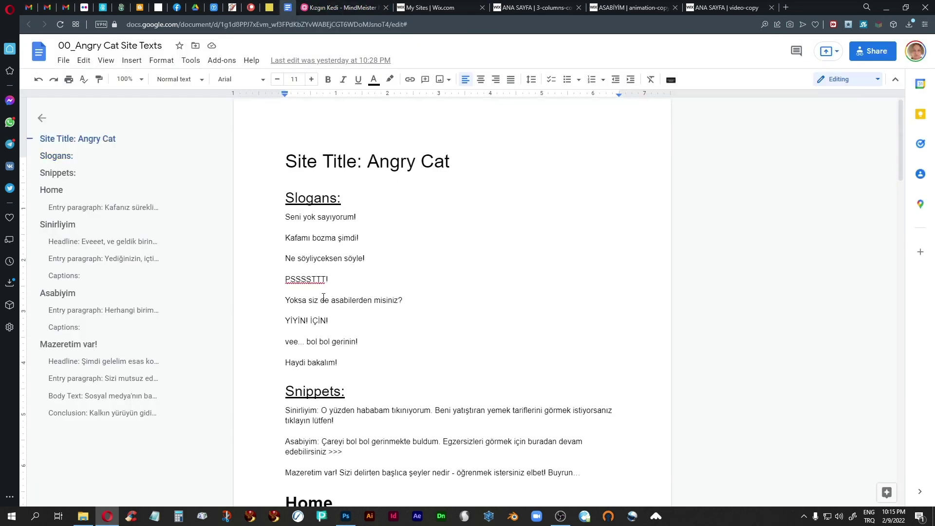
Step: Skim the site texts document down to its conclusion and back, and switch to the 3-columns site preview
scroll(335, 235, "down", 12)
scroll(324, 297, "down", 15)
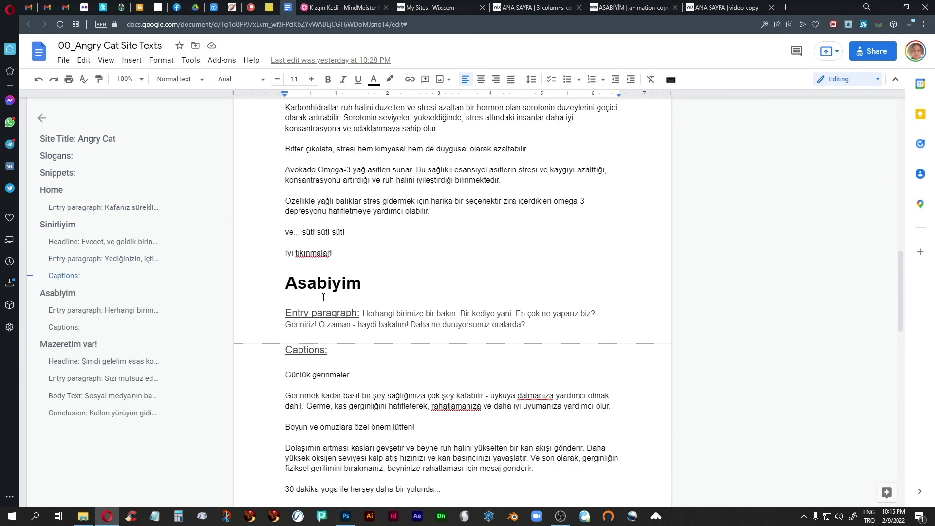
scroll(324, 297, "down", 5)
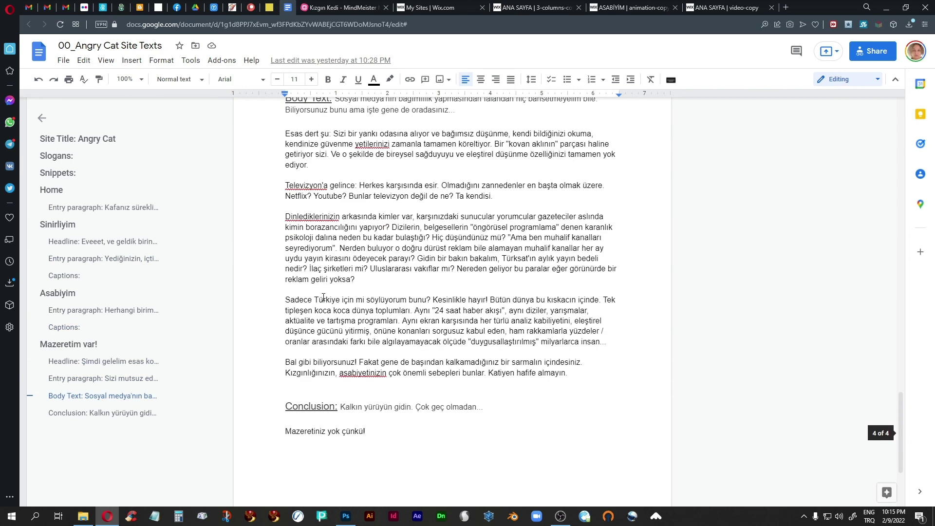
scroll(324, 297, "up", 18)
scroll(323, 297, "up", 12)
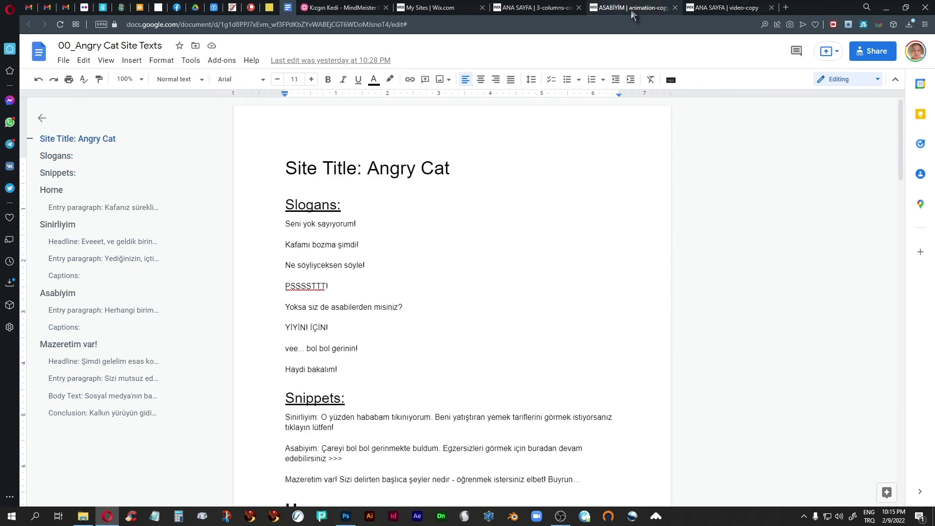
left_click(551, 9)
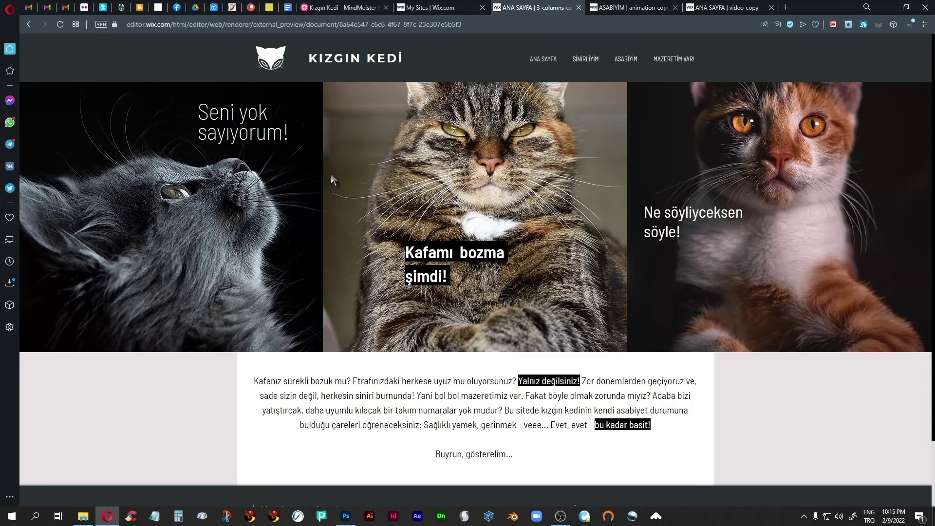